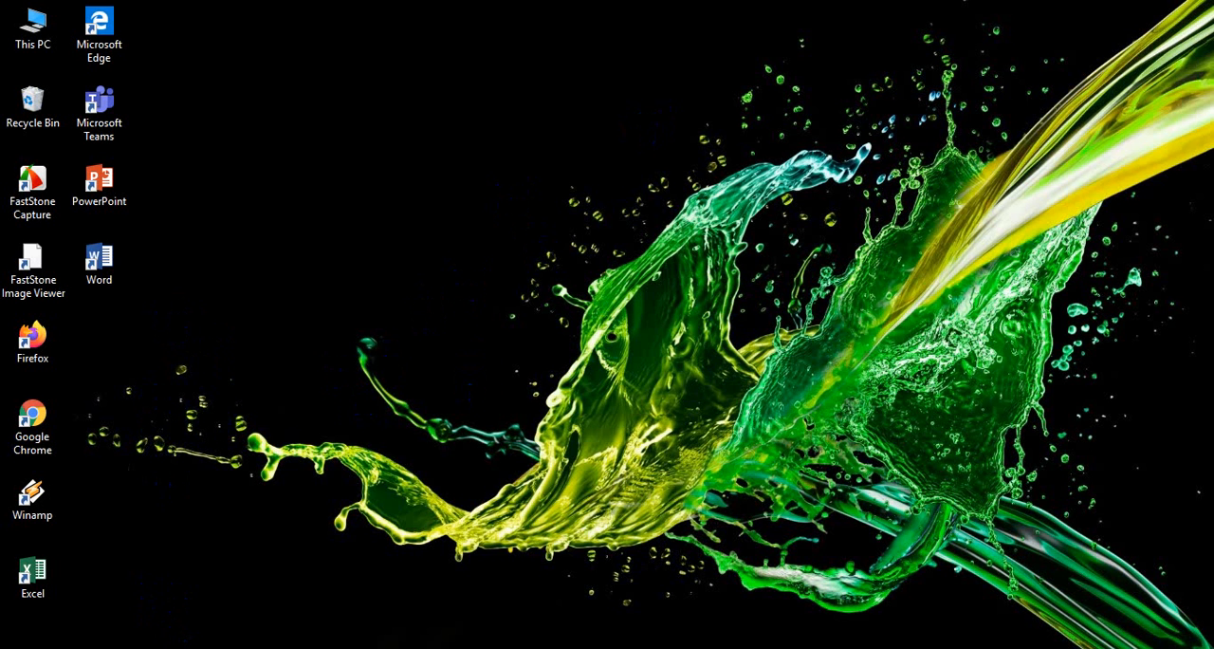
- Switch to Google Drive in the browser and create a new Google Form inside the Soal Uas daring 2020 folder
{"action": "left_click", "coordinate": [196, 647]}
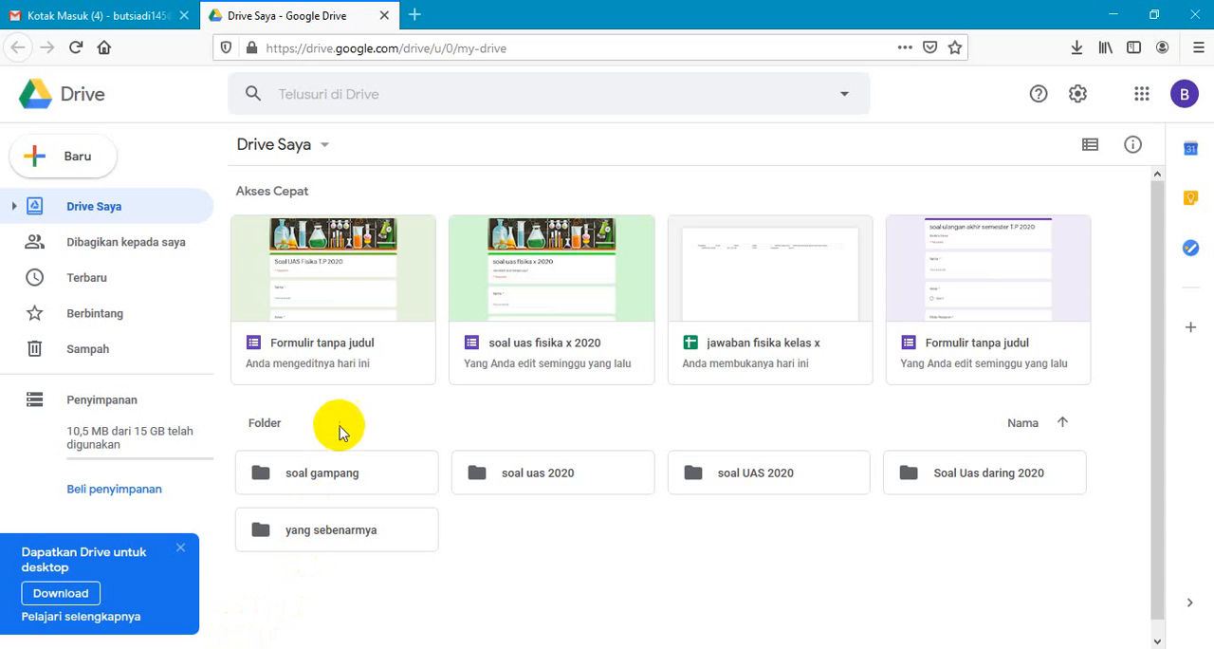
{"action": "double_click", "coordinate": [951, 477]}
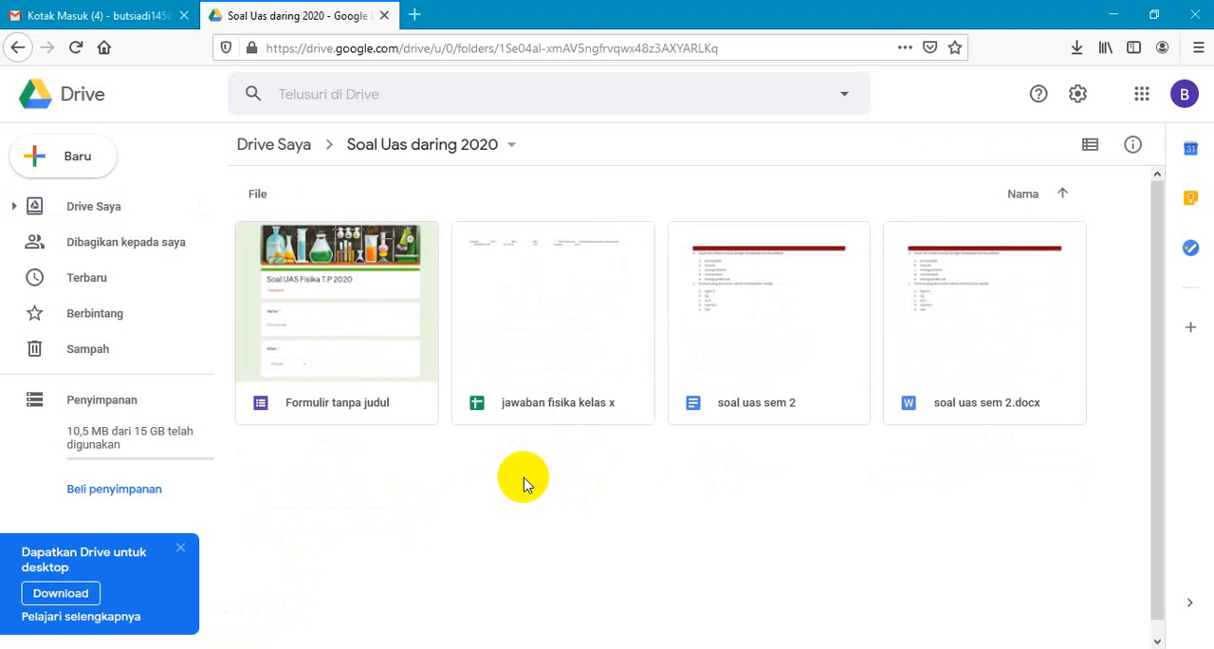
{"action": "right_click", "coordinate": [538, 510]}
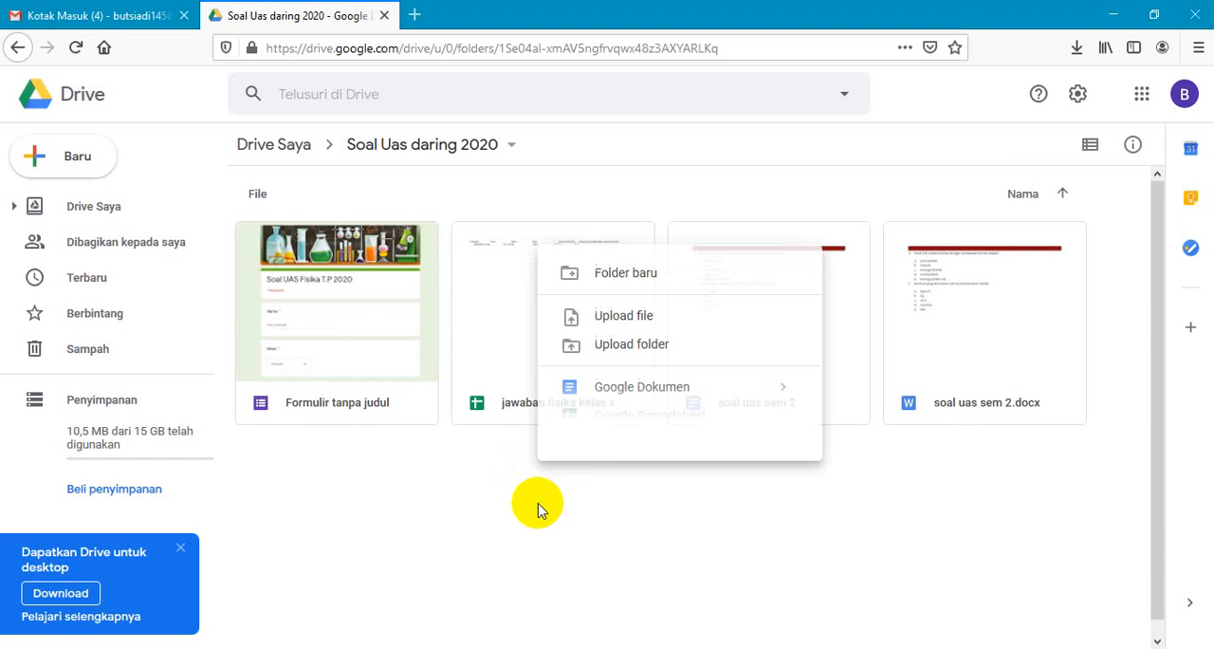
{"action": "mouse_move", "coordinate": [561, 480]}
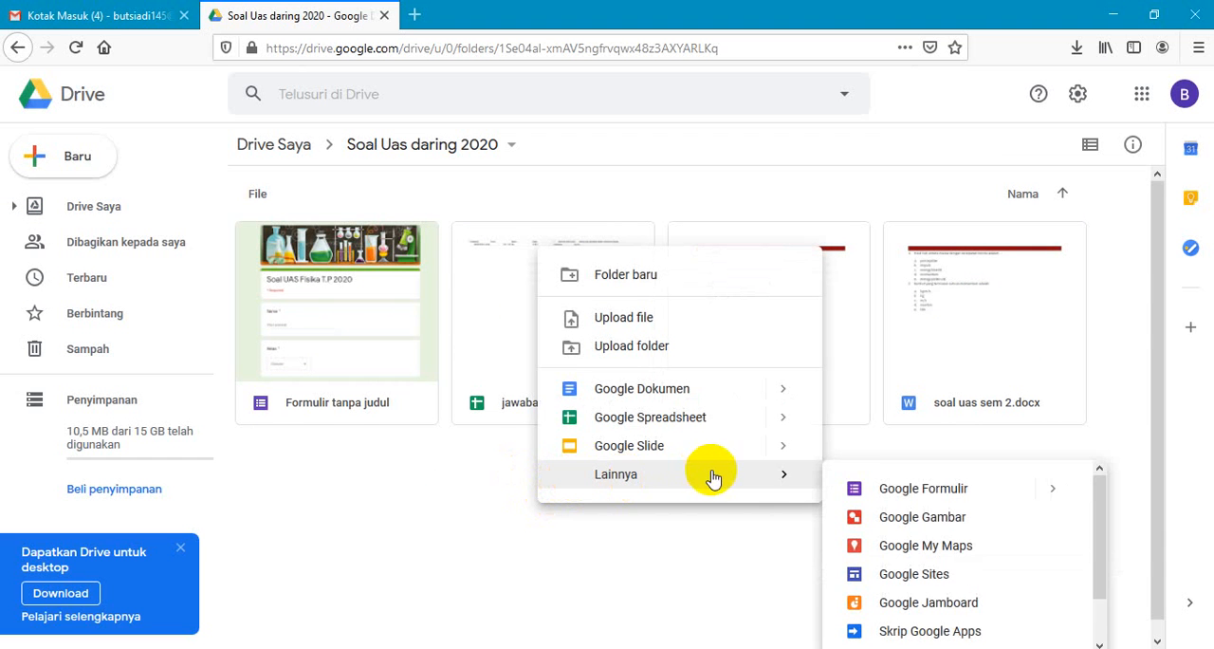
{"action": "left_click", "coordinate": [870, 493]}
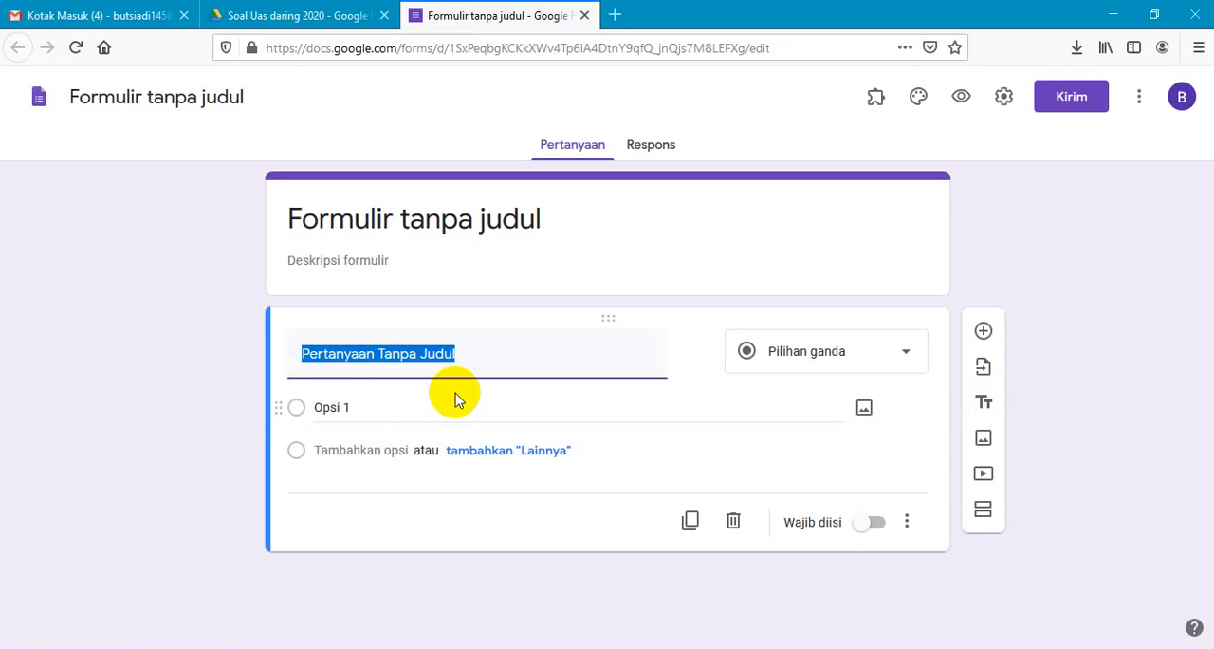
- Set the form's title to "soal UAS"
{"action": "left_click", "coordinate": [491, 218]}
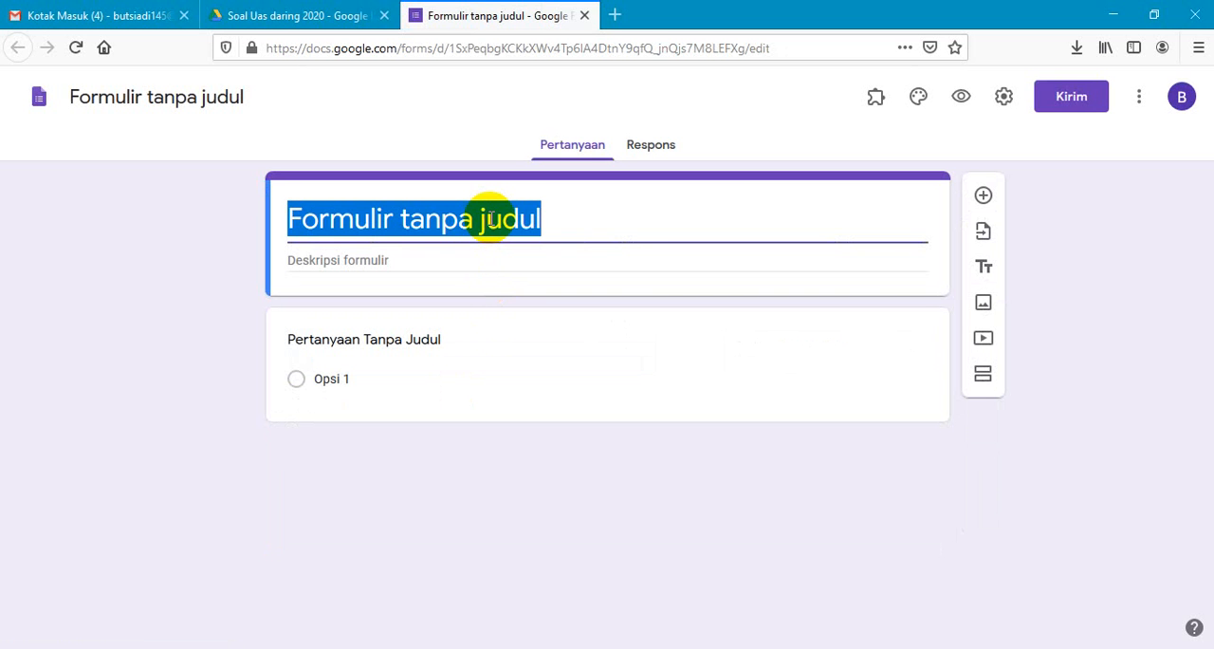
{"action": "type", "text": "soal"}
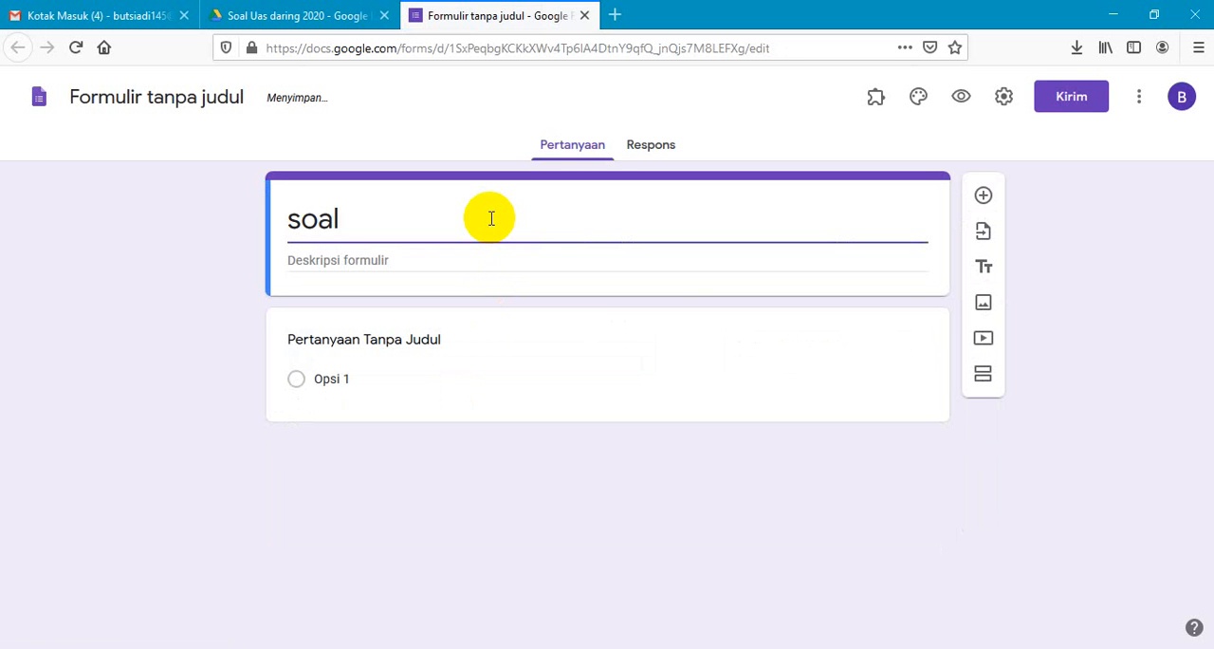
{"action": "type", "text": " U"}
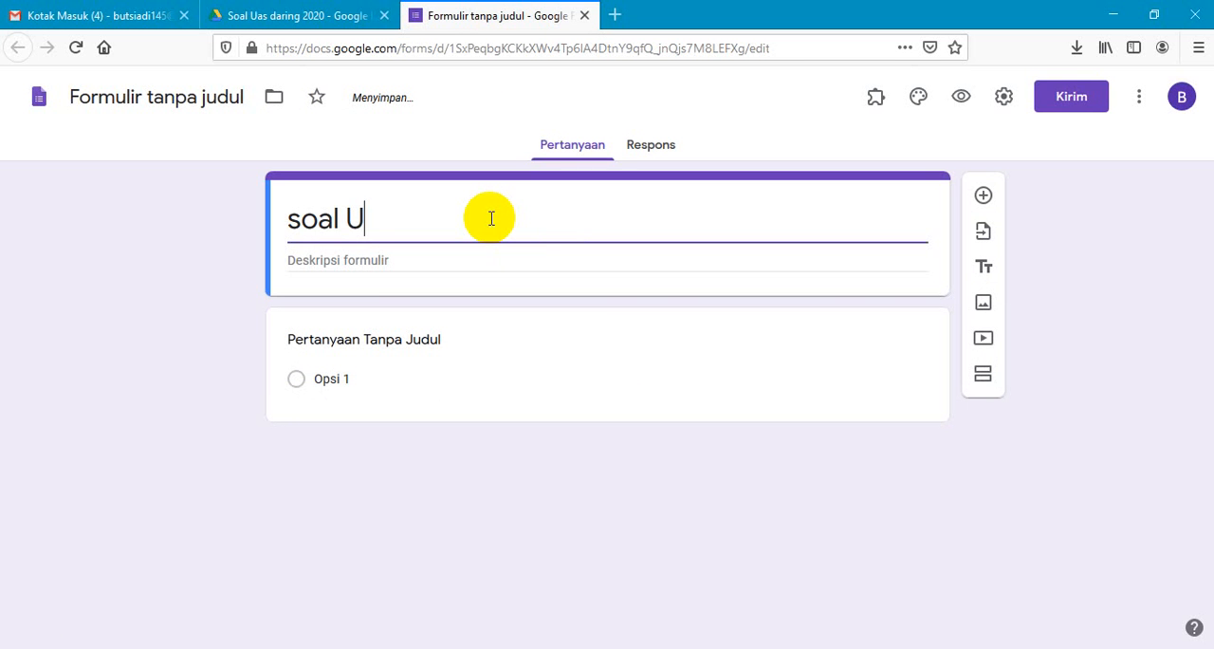
{"action": "type", "text": "AS"}
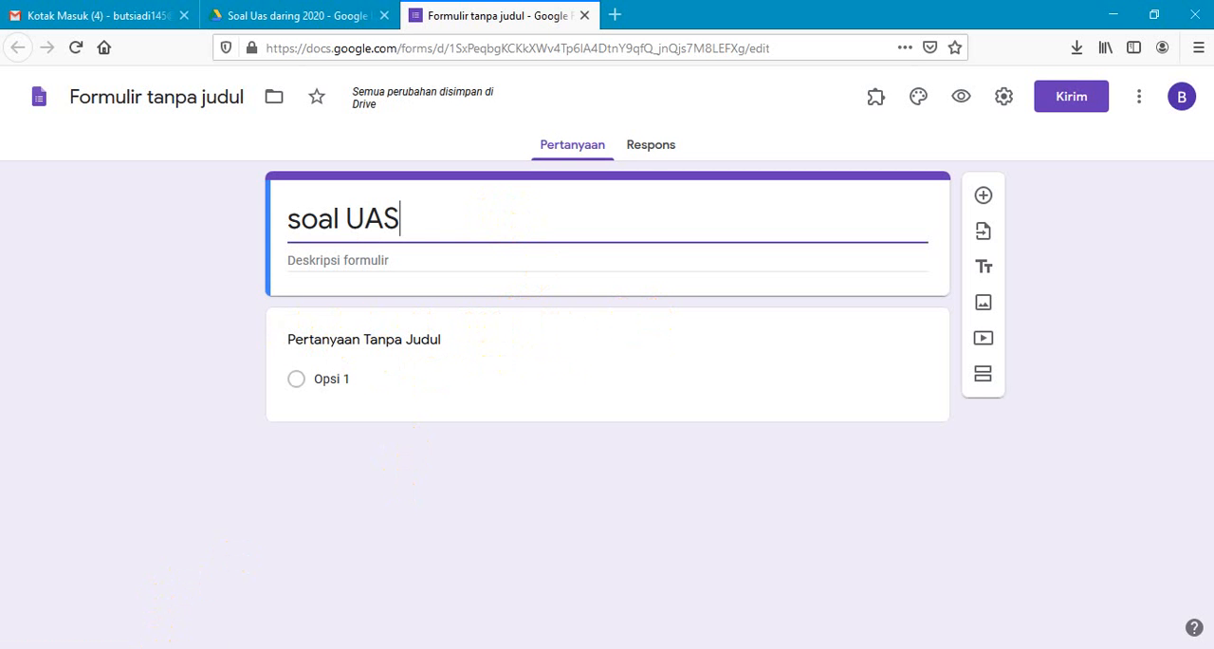
- Open the Word document "contoh Soal yang akan di ubah ke file jpg" from D:\SMKN 6\fisika\soal uas in File Explorer
{"action": "key", "text": "super+e"}
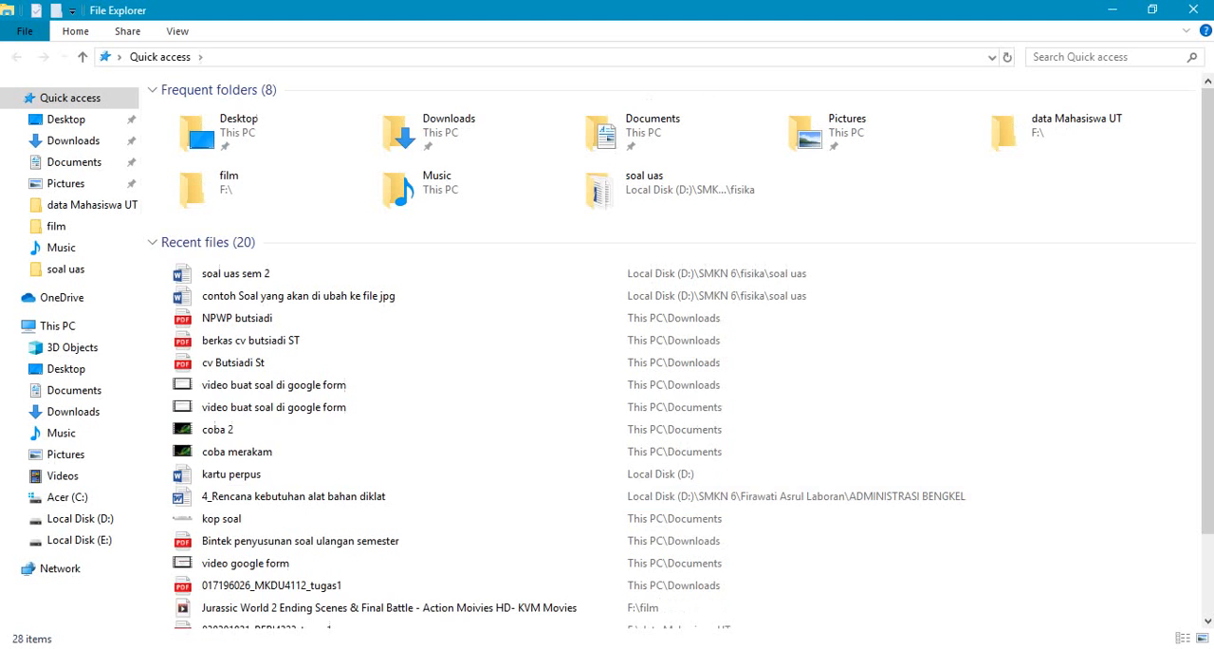
{"action": "left_click", "coordinate": [76, 518]}
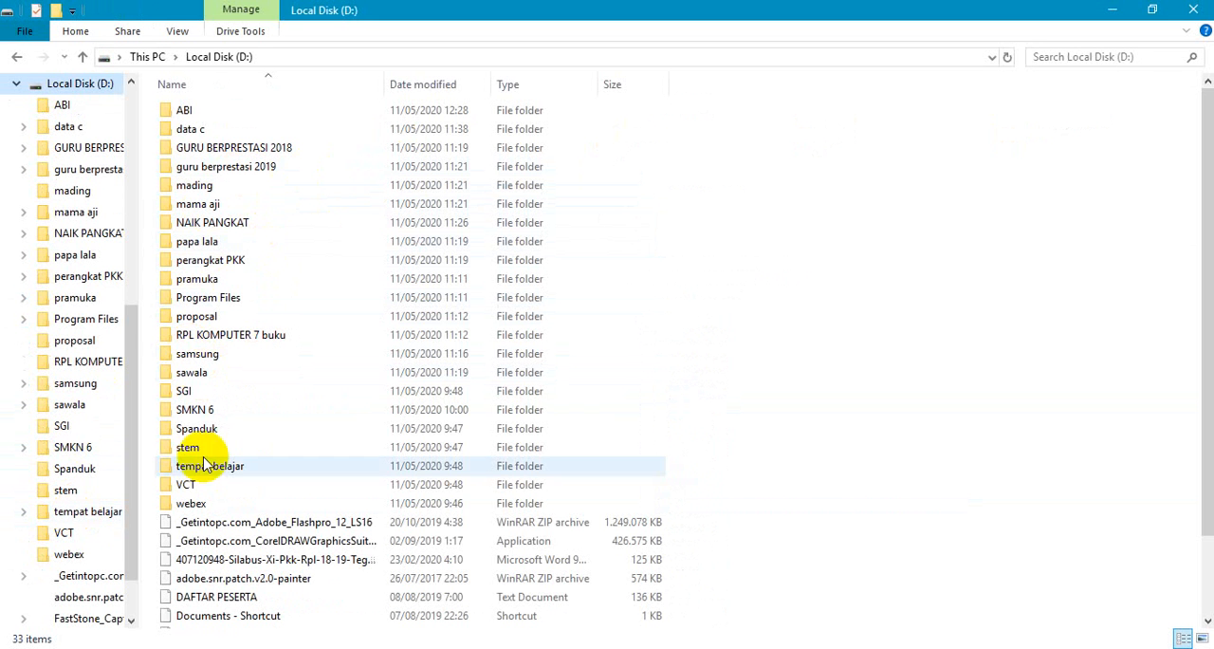
{"action": "double_click", "coordinate": [199, 409]}
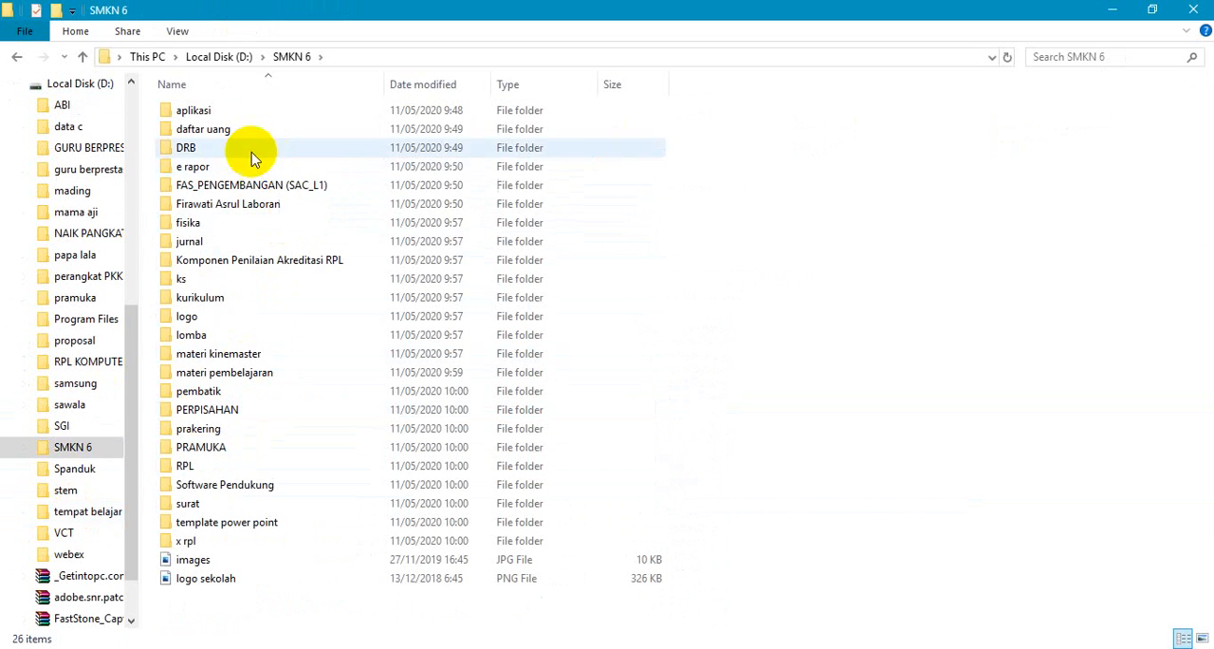
{"action": "double_click", "coordinate": [211, 227]}
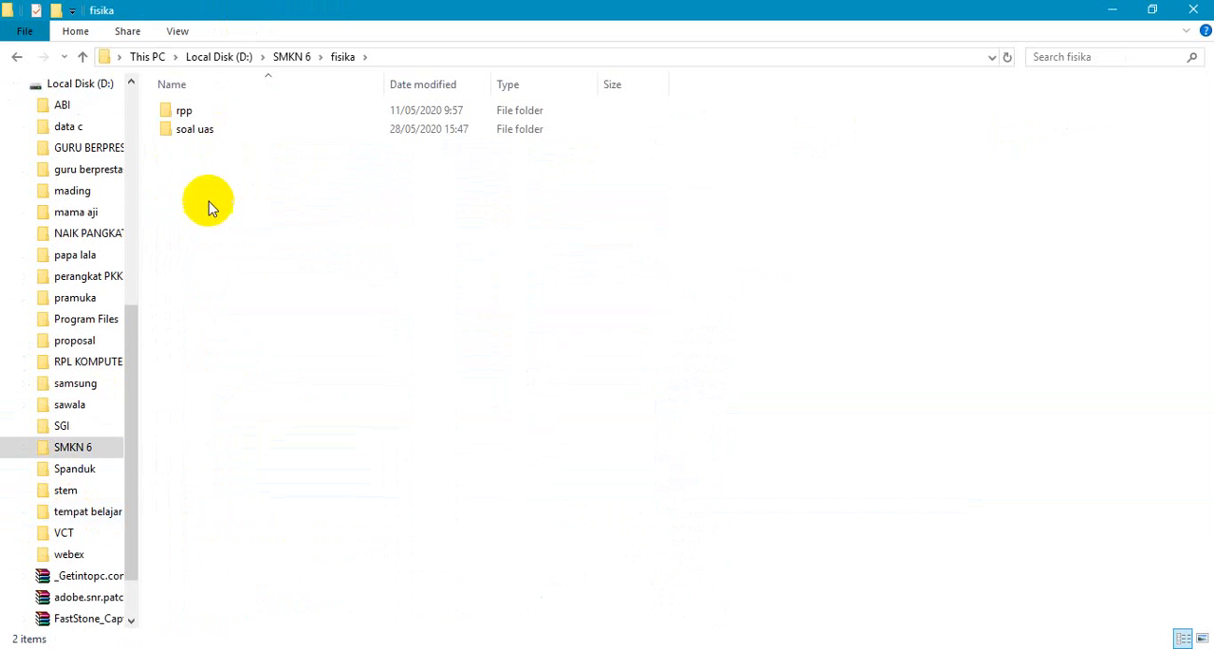
{"action": "double_click", "coordinate": [209, 140]}
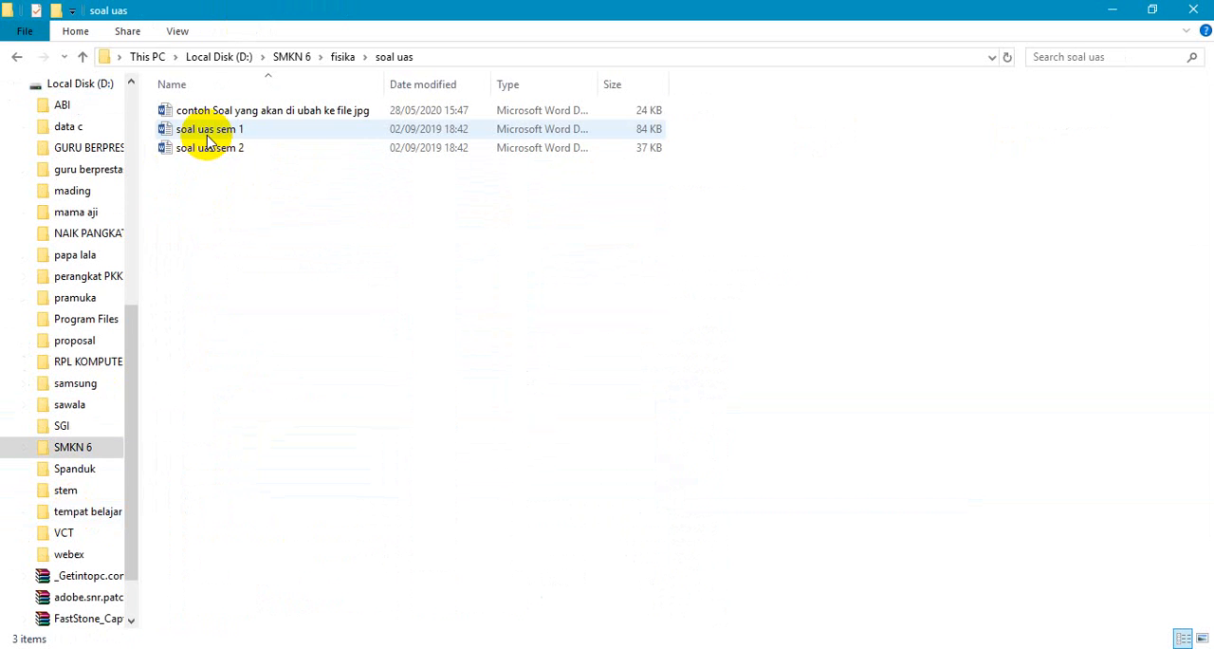
{"action": "double_click", "coordinate": [288, 116]}
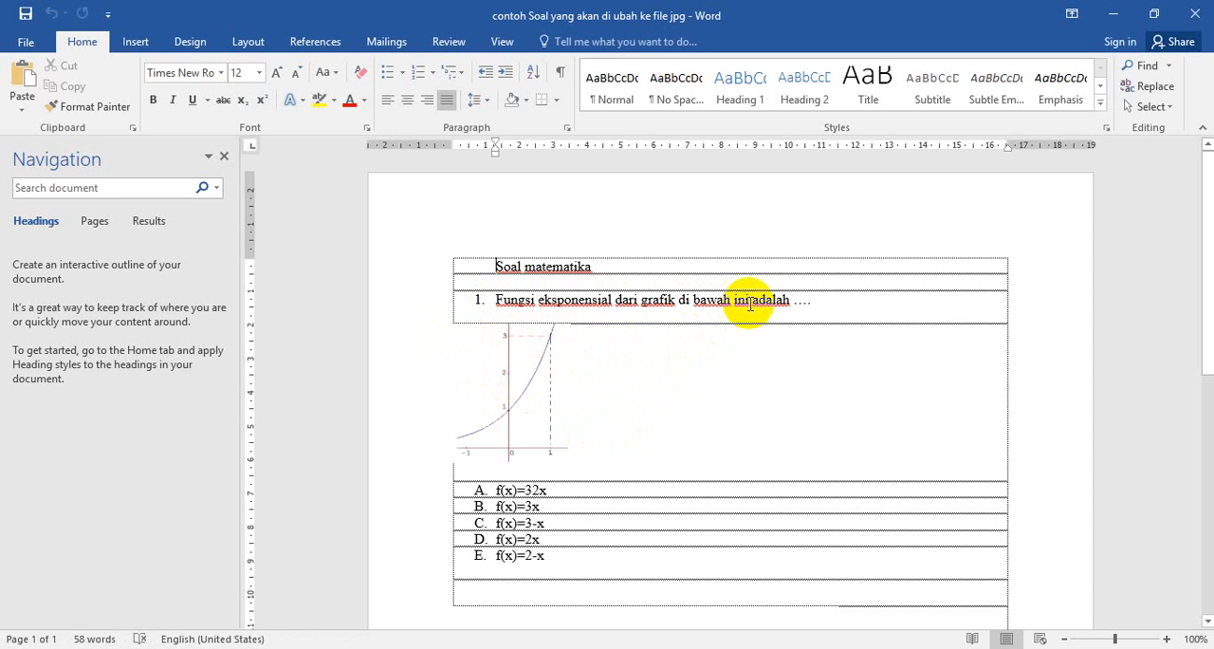
- Copy question 1, "Fungsi eksponensial dari grafik di bawah ini adalah ….", from Word into the untitled question in the Google Forms form
{"action": "left_click_drag", "start_coordinate": [813, 300], "coordinate": [492, 309]}
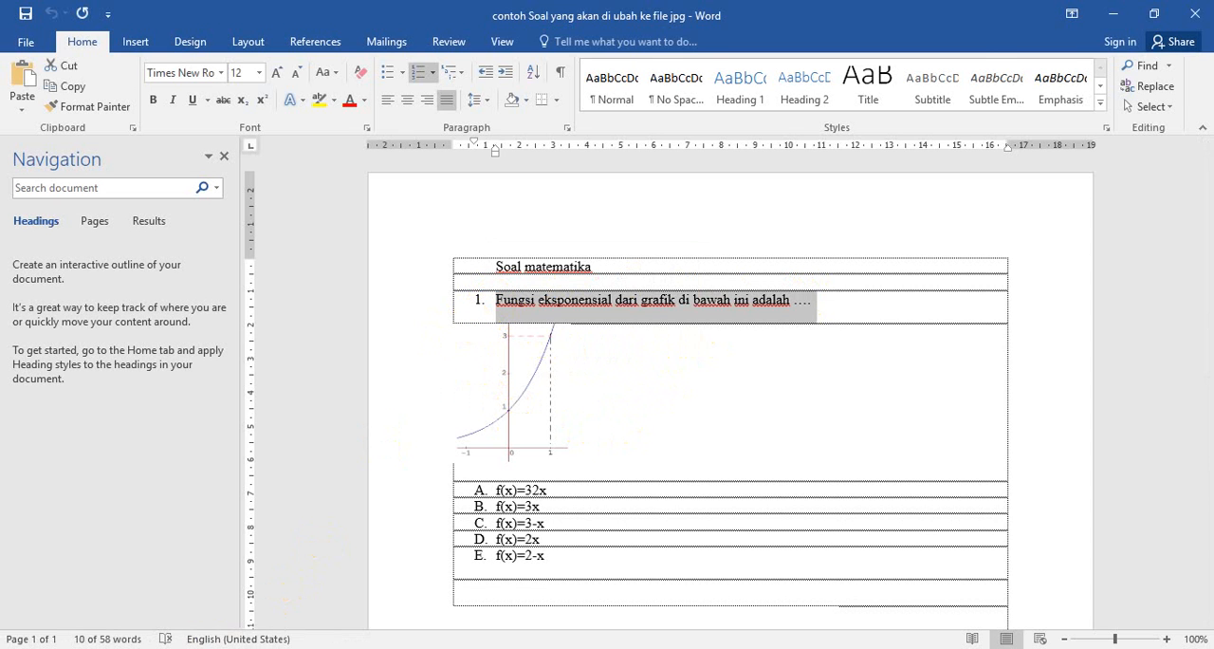
{"action": "left_click", "coordinate": [197, 648]}
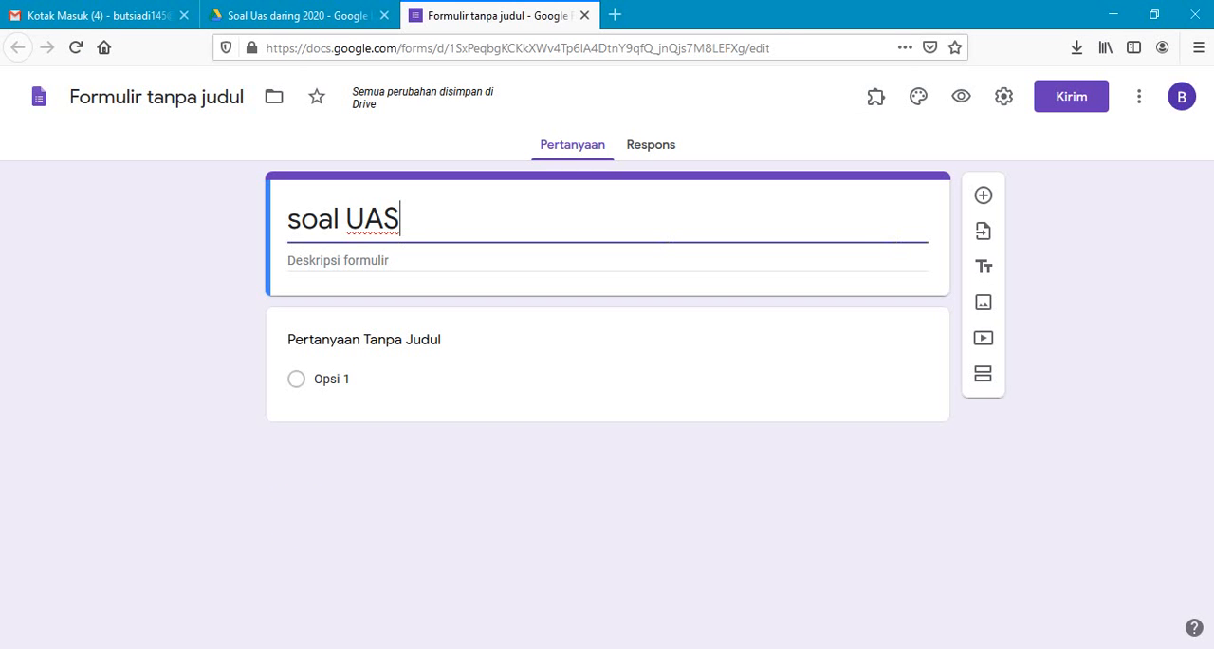
{"action": "left_click", "coordinate": [341, 340]}
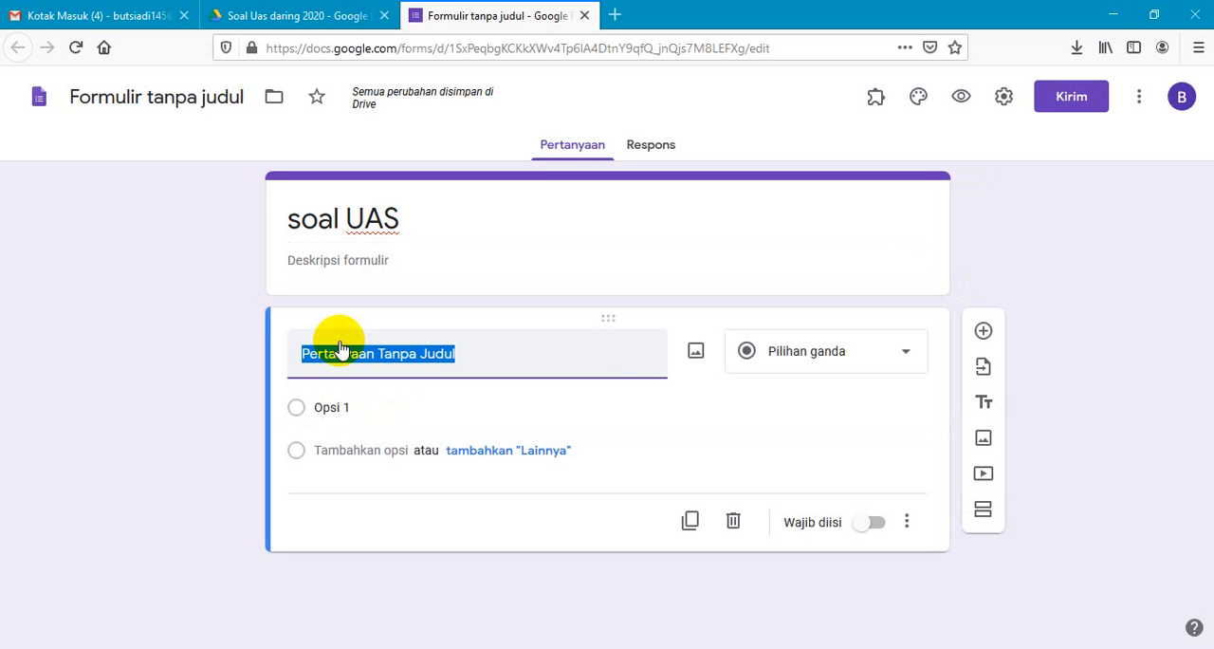
{"action": "type", "text": "1.\tFungsi eksponensial dari grafik di bawah ini adalah ...."}
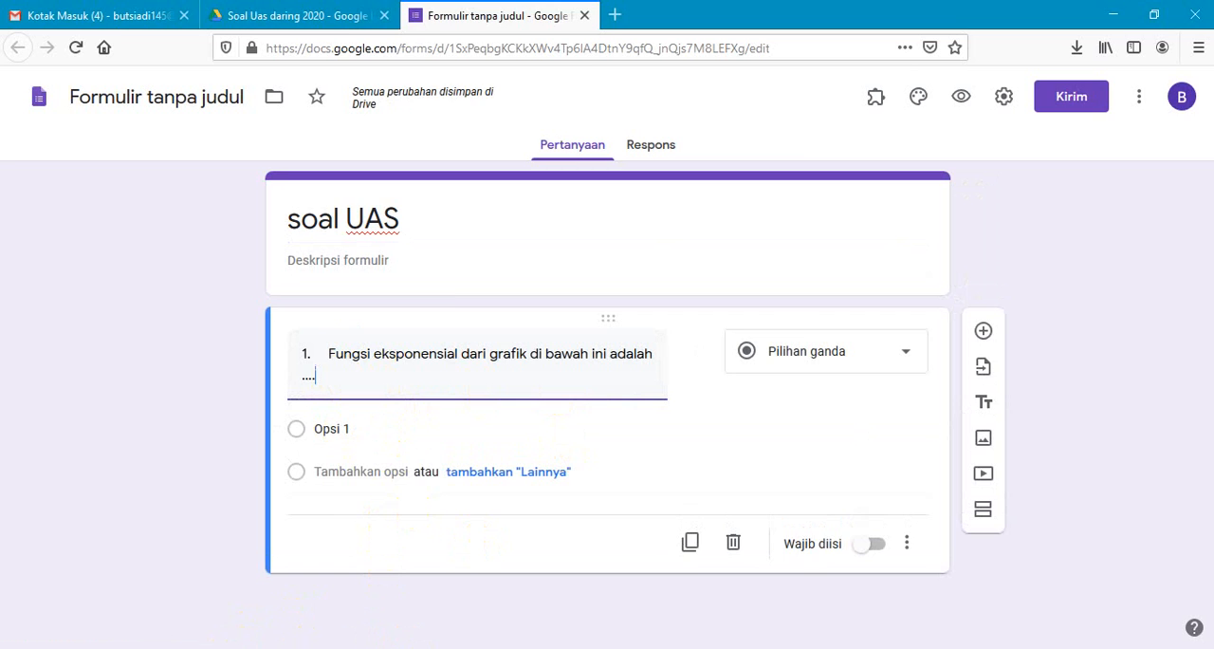
- Switch back to the Word document and bring the graph below question 1 into view, leaving it unselected
{"action": "left_click", "coordinate": [243, 647]}
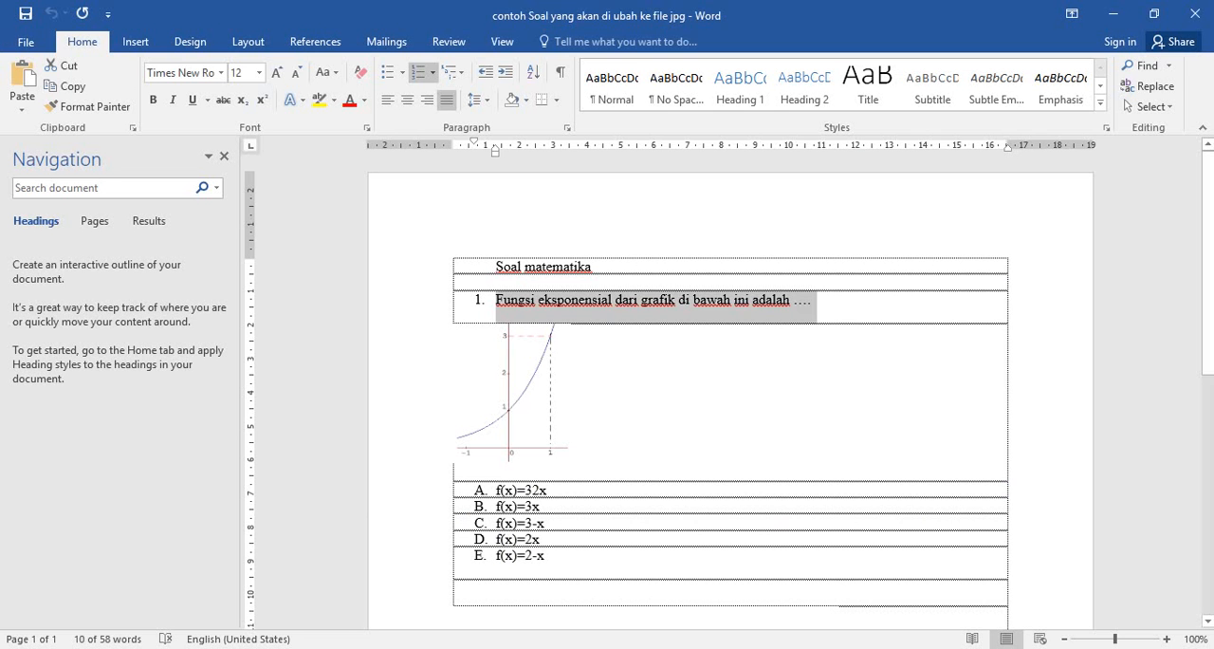
{"action": "left_click", "coordinate": [531, 390]}
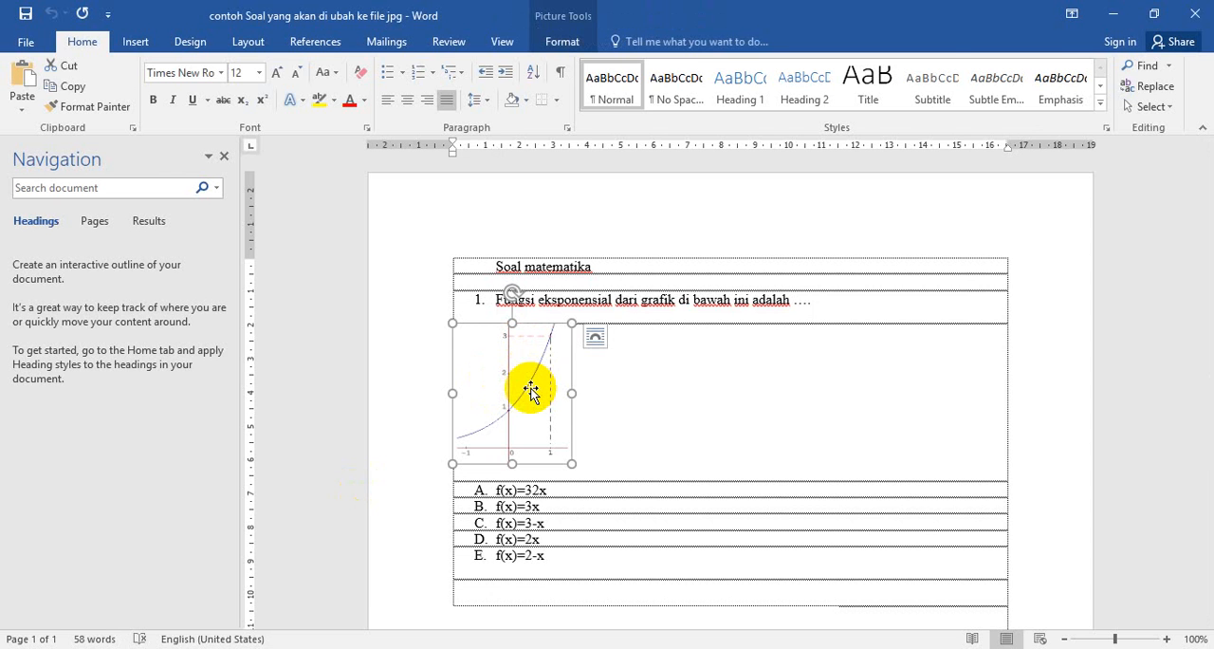
{"action": "left_click", "coordinate": [199, 647]}
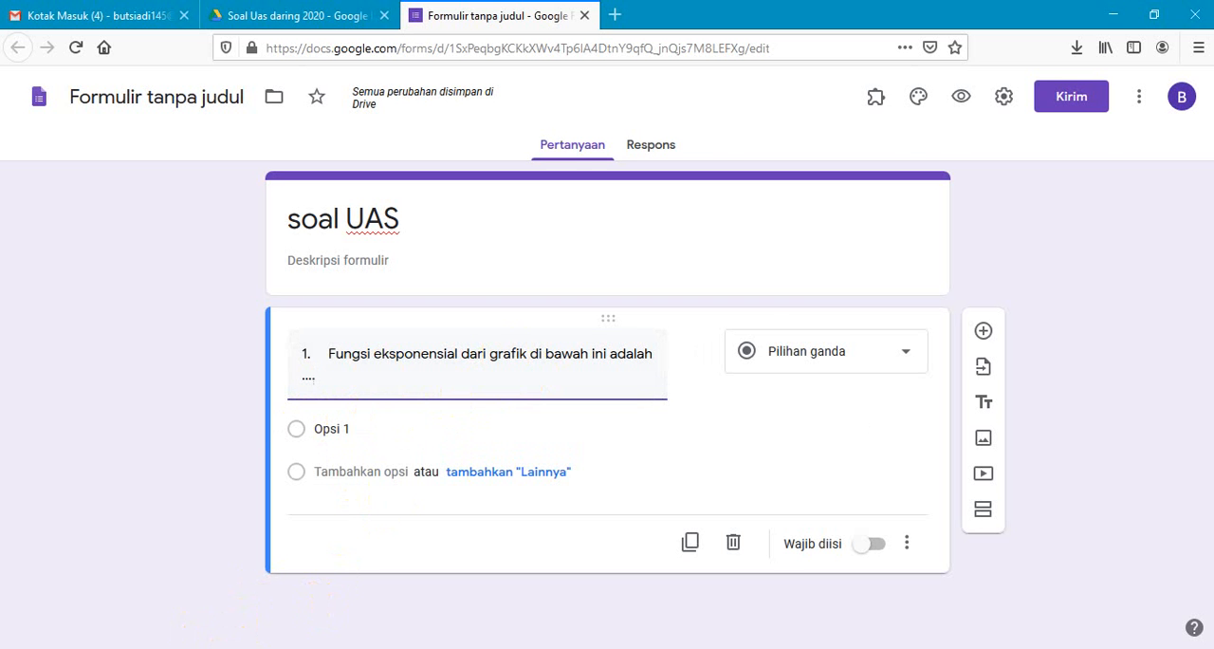
{"action": "left_click", "coordinate": [242, 648]}
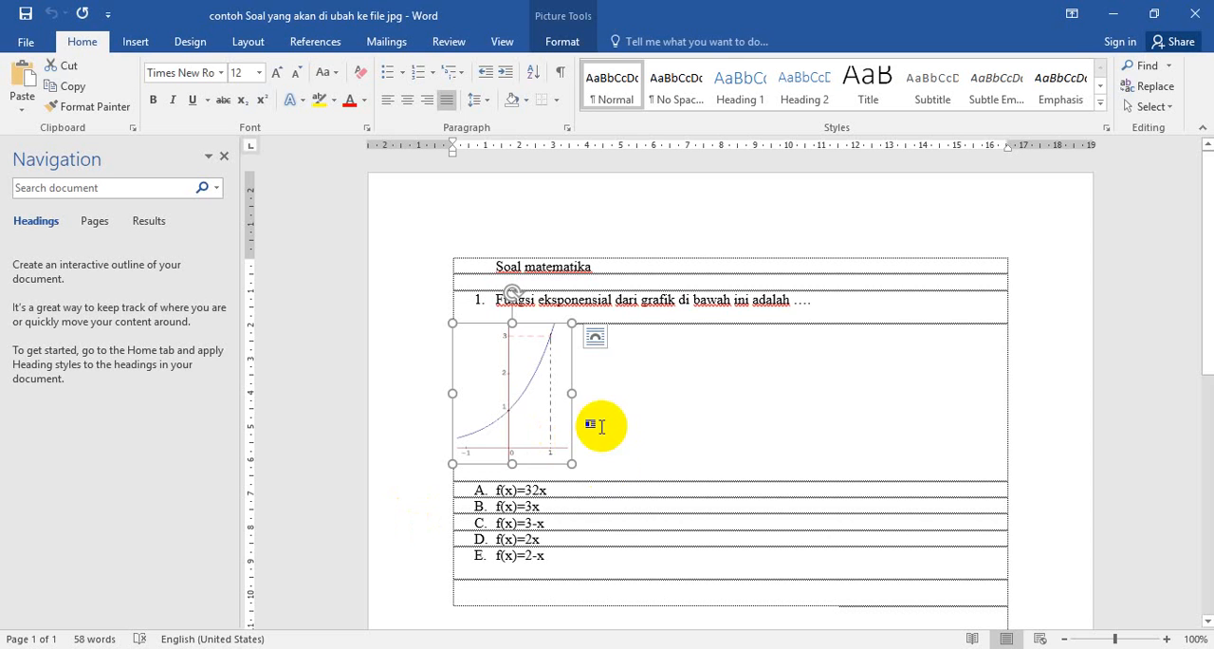
{"action": "left_click", "coordinate": [617, 489]}
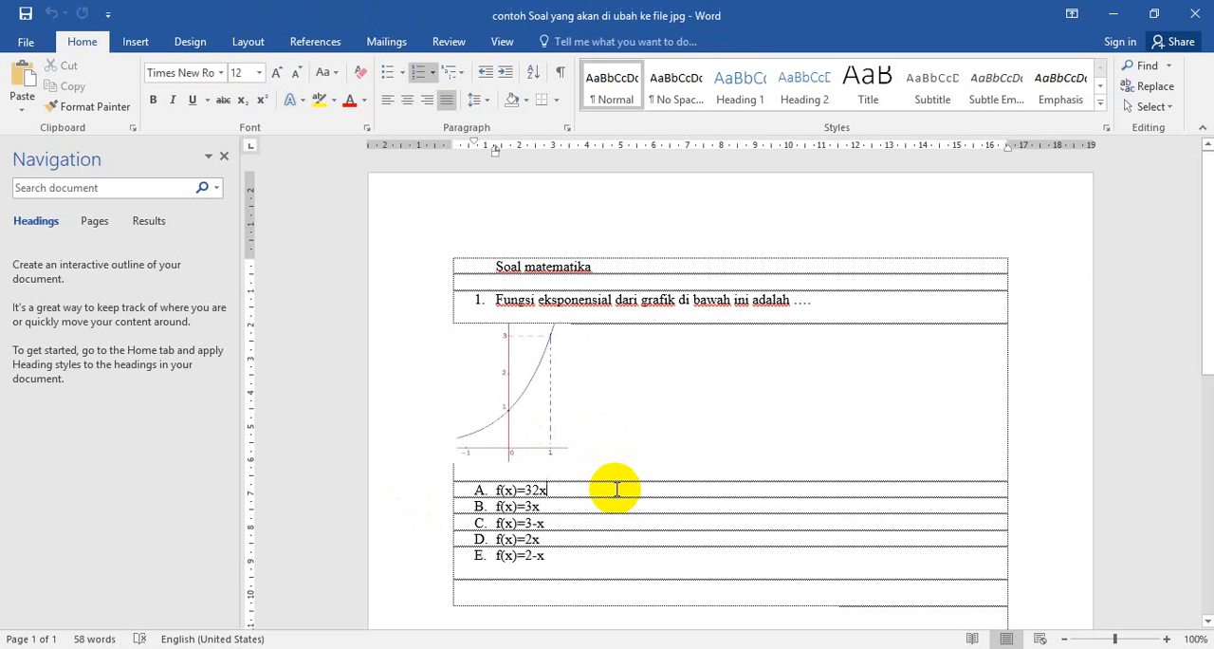
{"action": "left_click", "coordinate": [537, 417]}
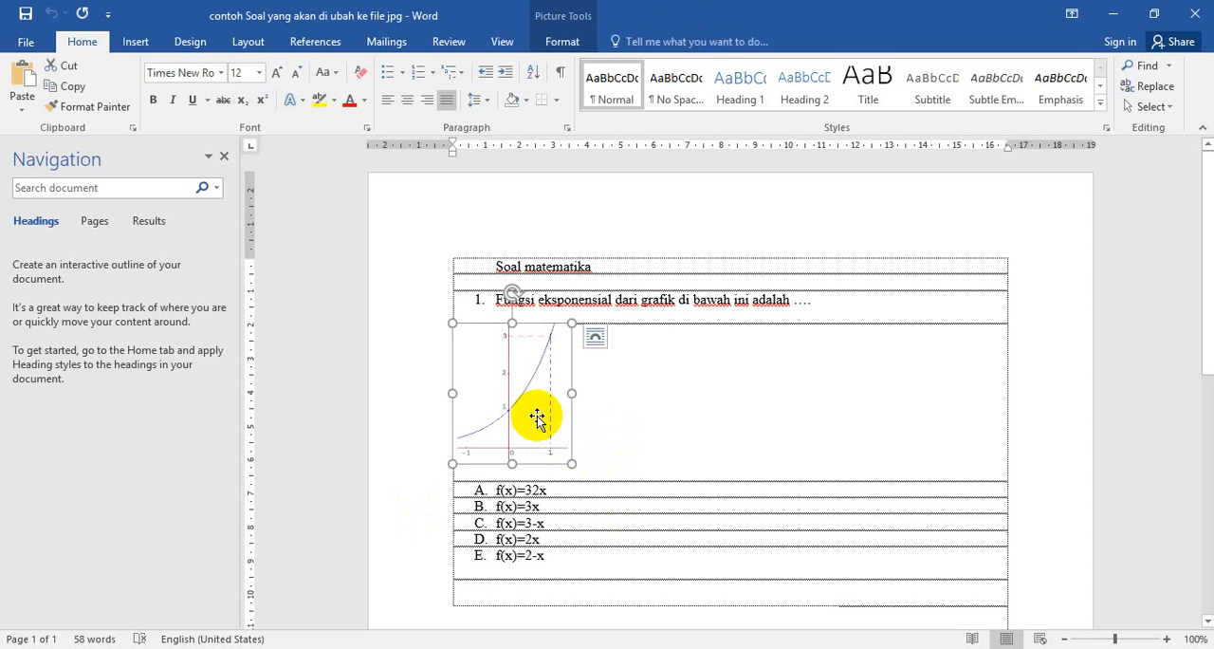
{"action": "left_click", "coordinate": [653, 490]}
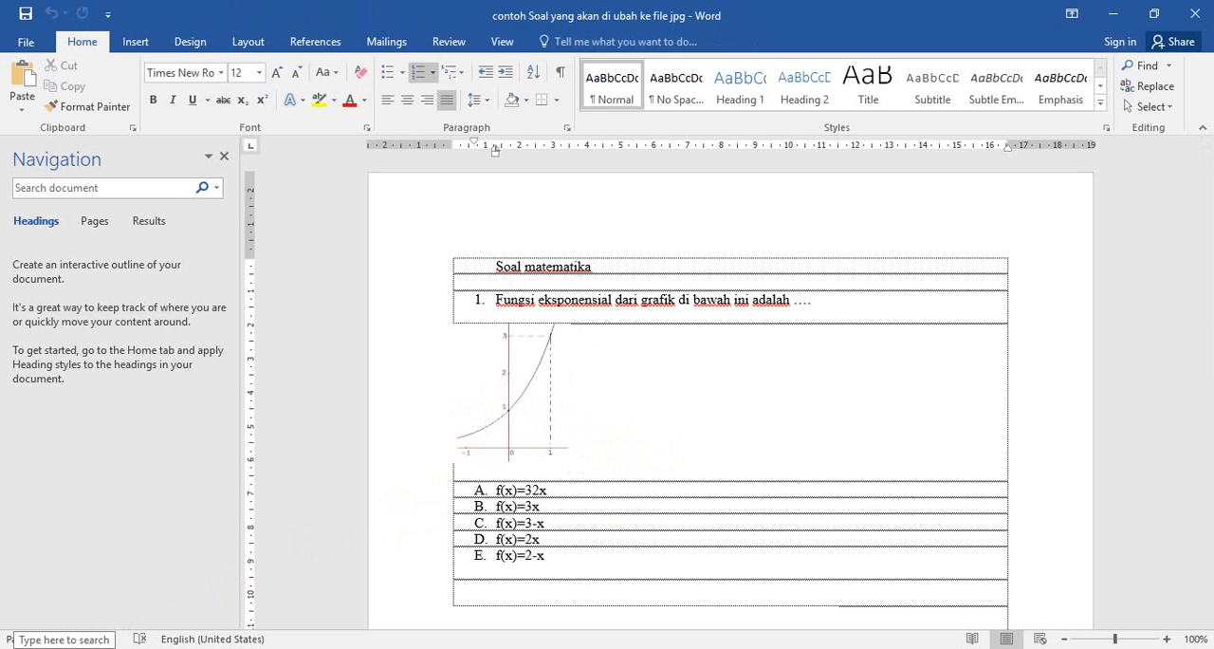
- Search Windows for "sniping" and open Snipping Tool
{"action": "left_click", "coordinate": [65, 639]}
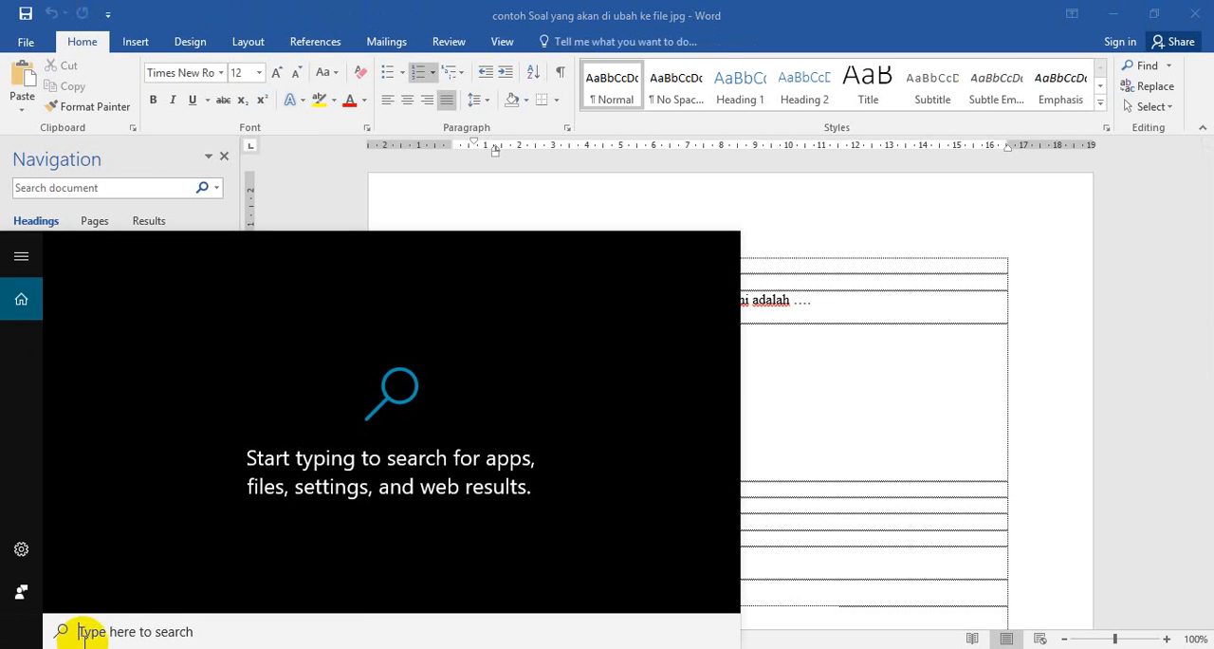
{"action": "left_click", "coordinate": [88, 633]}
{"action": "type", "text": "sn"}
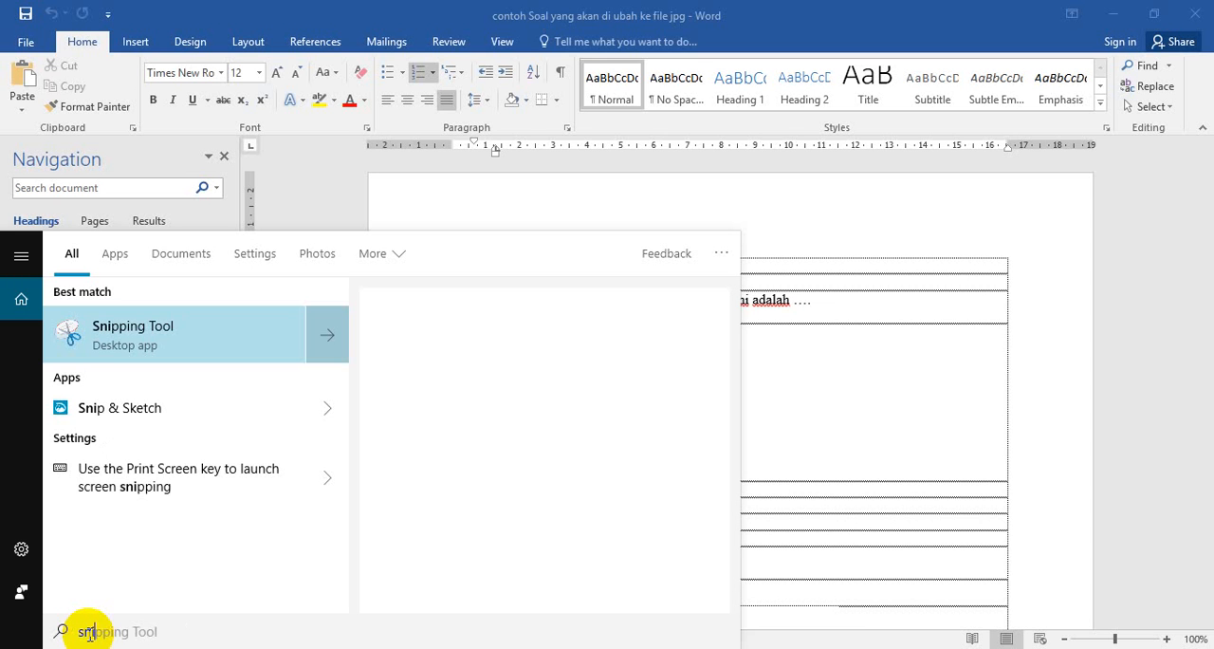
{"action": "type", "text": "ipping"}
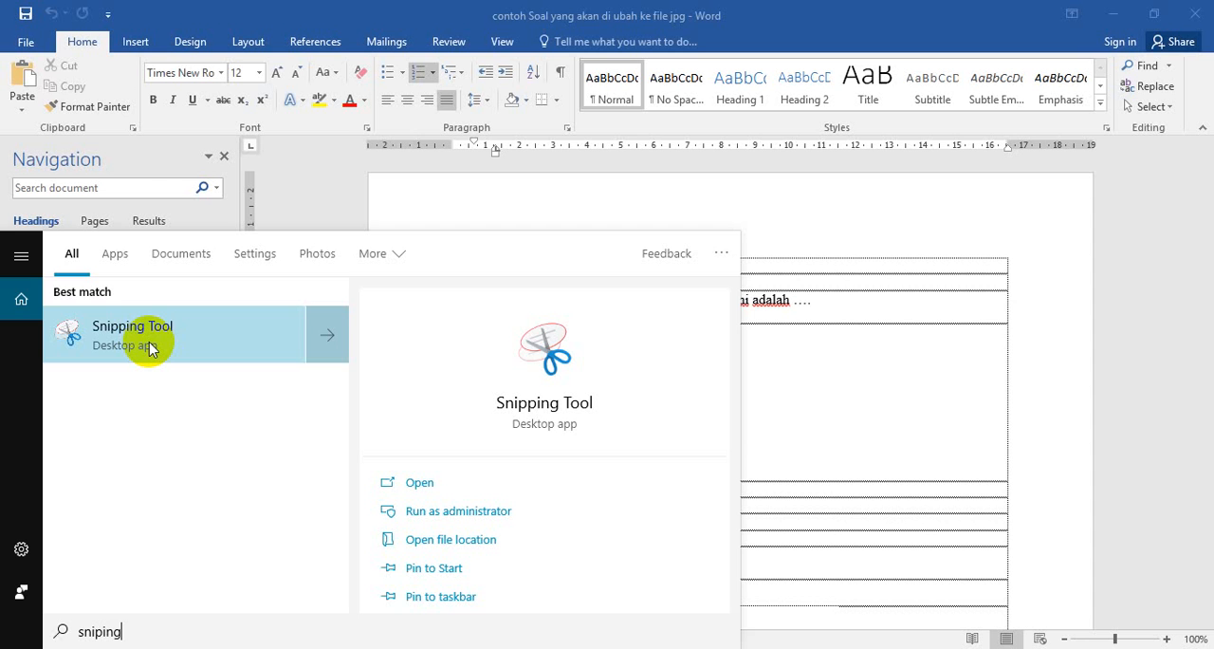
{"action": "left_click", "coordinate": [150, 347]}
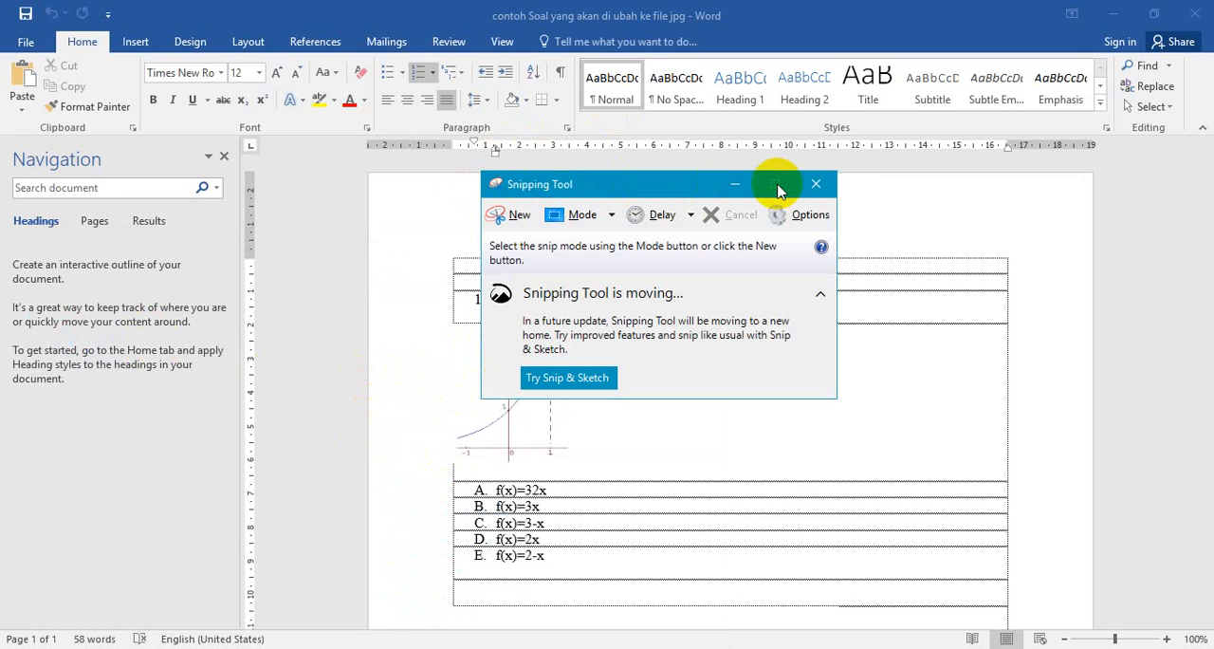
- Capture a new rectangular snip of the exponential graph below question 1, moving the Snipping Tool window clear of it
{"action": "left_click", "coordinate": [515, 217]}
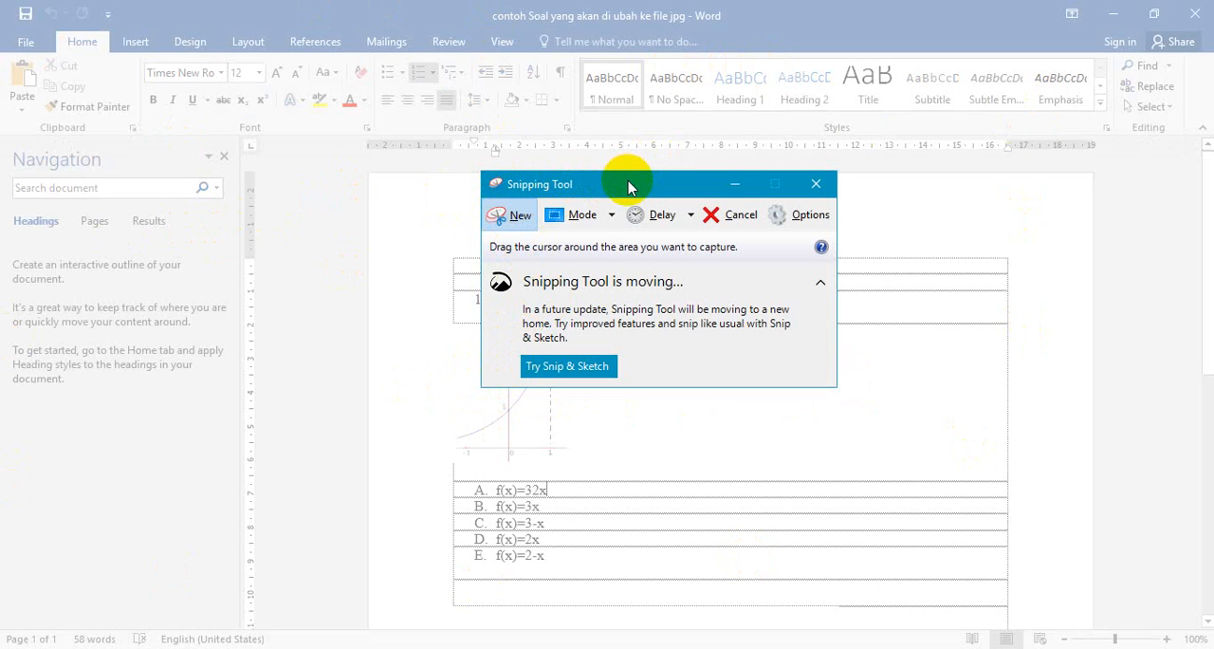
{"action": "left_click_drag", "start_coordinate": [628, 183], "coordinate": [883, 197]}
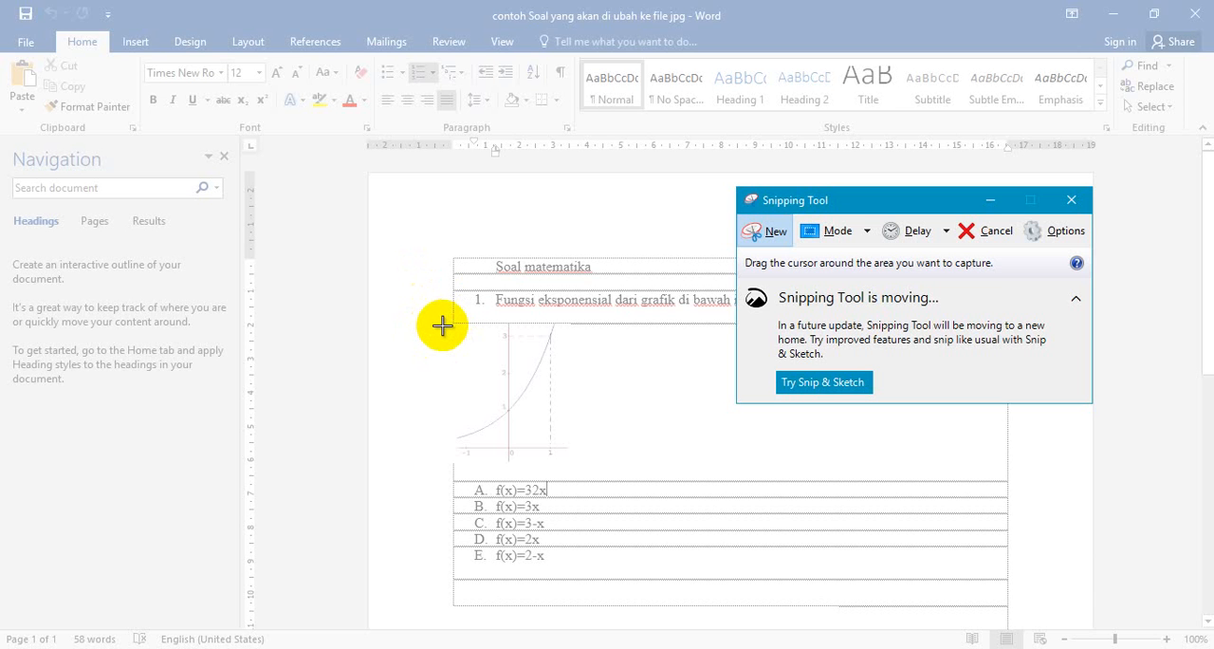
{"action": "left_click_drag", "start_coordinate": [442, 326], "coordinate": [442, 326]}
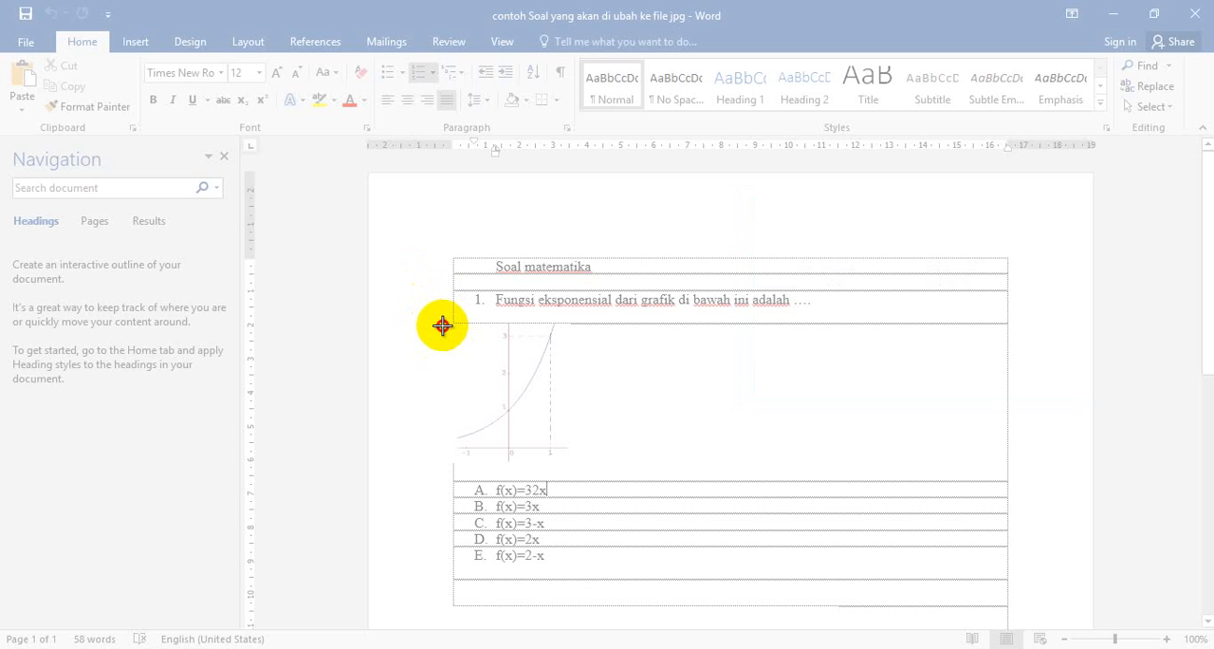
{"action": "left_click_drag", "start_coordinate": [442, 326], "coordinate": [576, 466]}
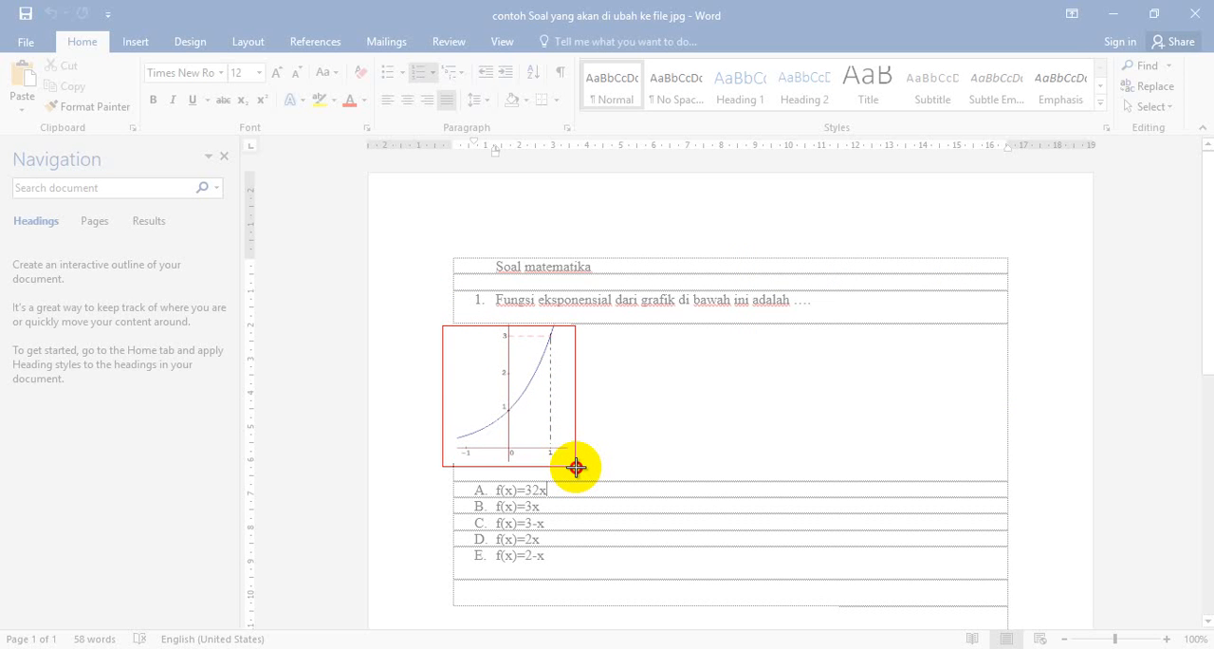
{"action": "left_click_drag", "start_coordinate": [576, 465], "coordinate": [575, 466]}
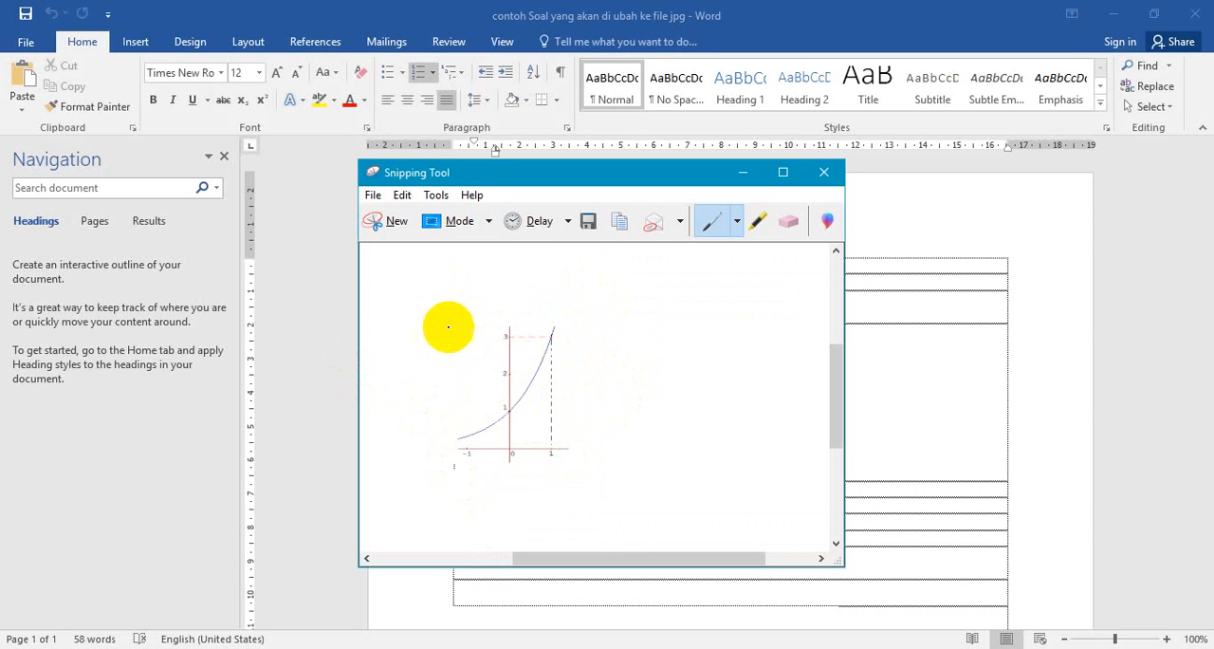
- Start saving the snip under a new name and go to the folder SMKN 6 > fisika > soal uas on Local Disk (D:)
{"action": "left_click", "coordinate": [374, 196]}
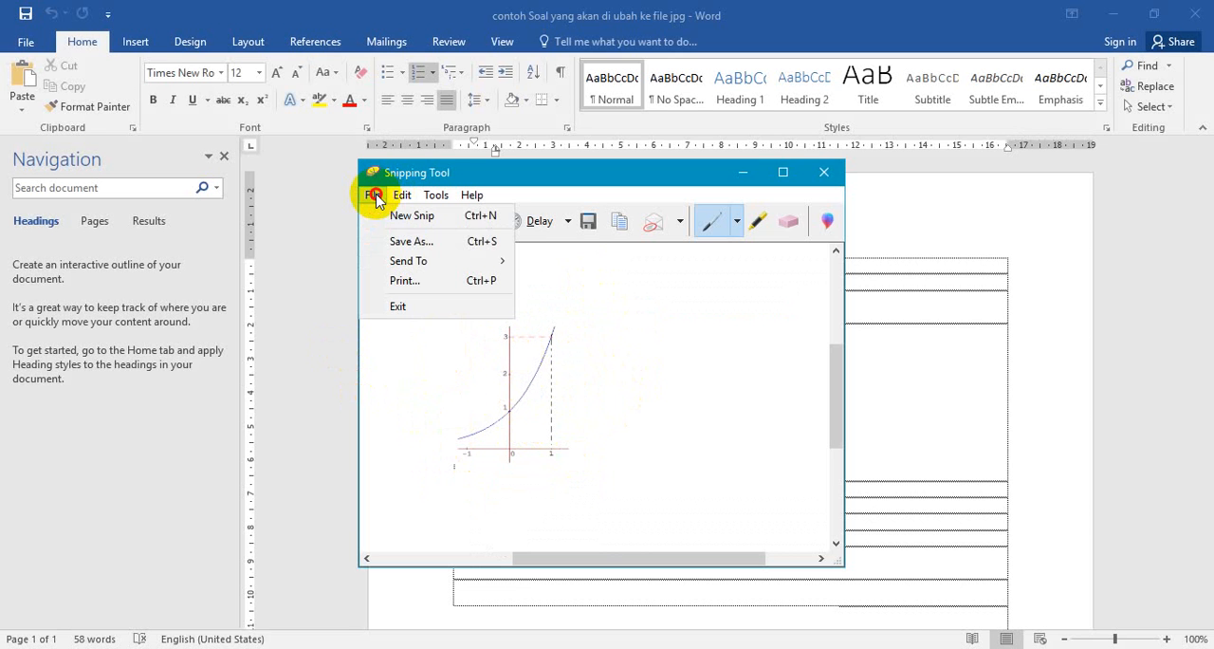
{"action": "left_click", "coordinate": [392, 243]}
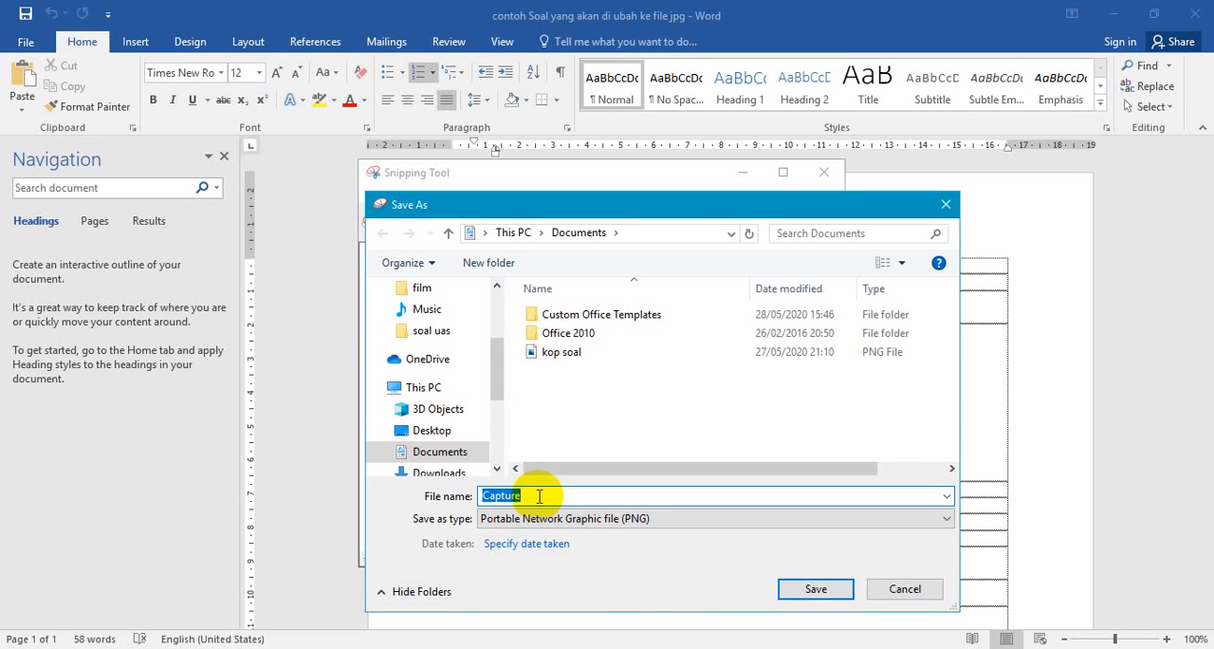
{"action": "left_click", "coordinate": [496, 467]}
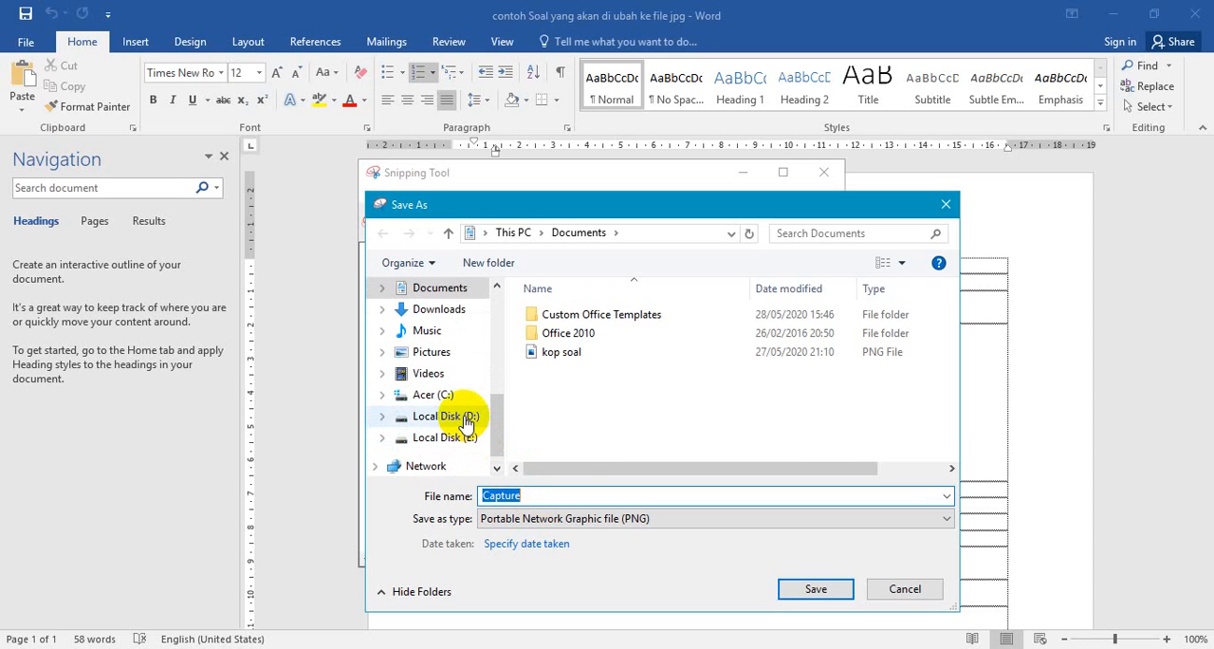
{"action": "left_click", "coordinate": [463, 417]}
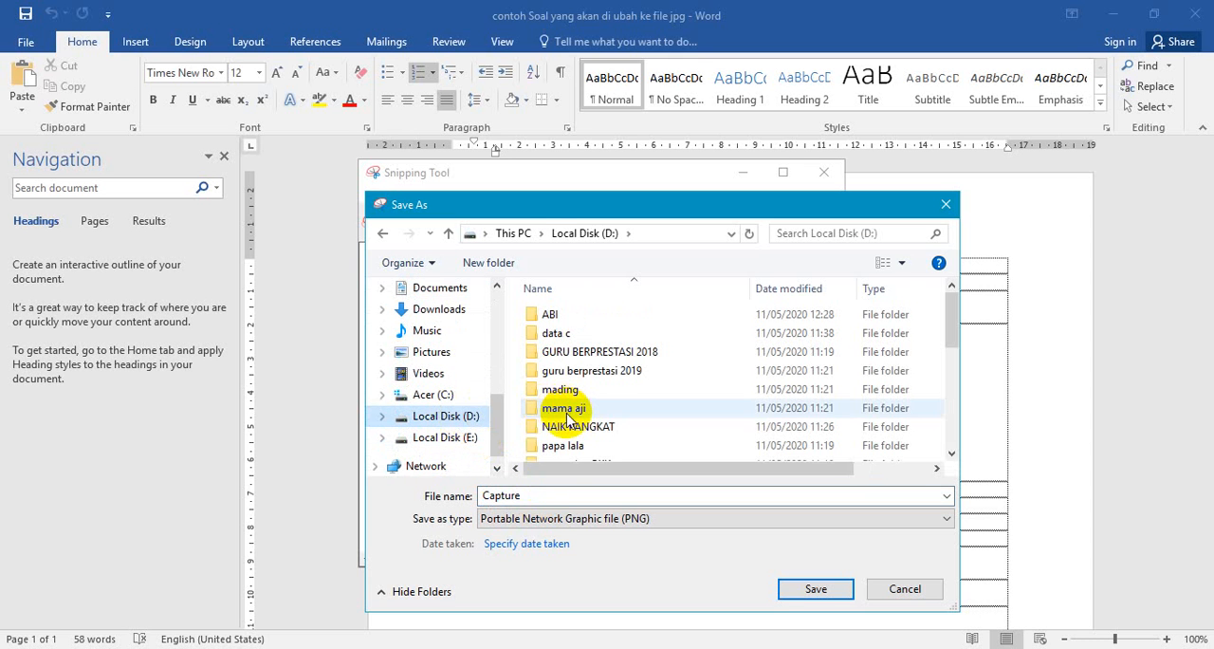
{"action": "left_click", "coordinate": [567, 419]}
{"action": "key", "text": "Down"}
{"action": "key", "text": "Down"}
{"action": "key", "text": "Down"}
{"action": "key", "text": "Down"}
{"action": "key", "text": "Down"}
{"action": "key", "text": "Down"}
{"action": "key", "text": "Down"}
{"action": "key", "text": "Down"}
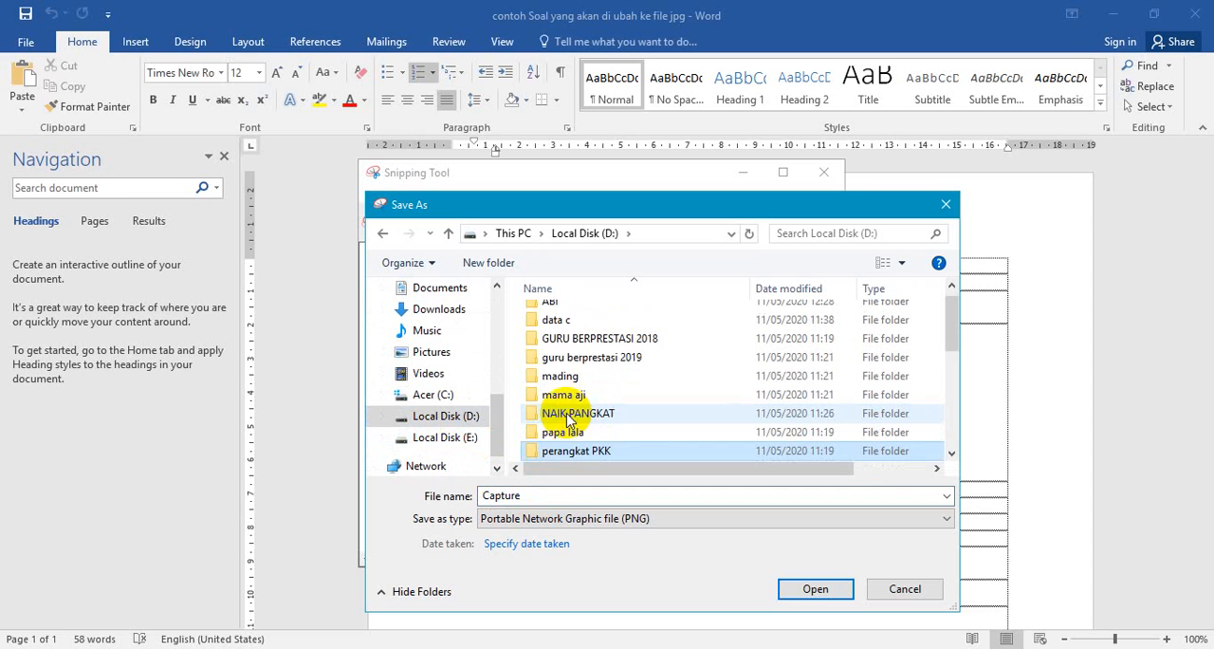
{"action": "key", "text": "Down"}
{"action": "key", "text": "Down"}
{"action": "key", "text": "Down"}
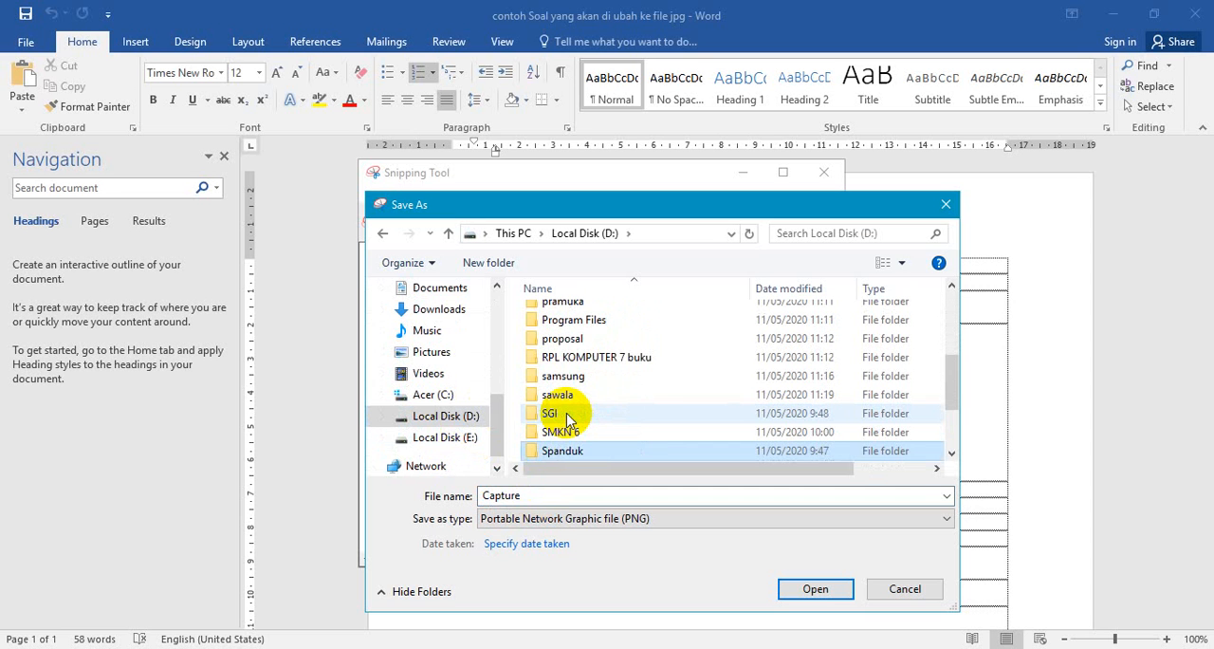
{"action": "key", "text": "Return"}
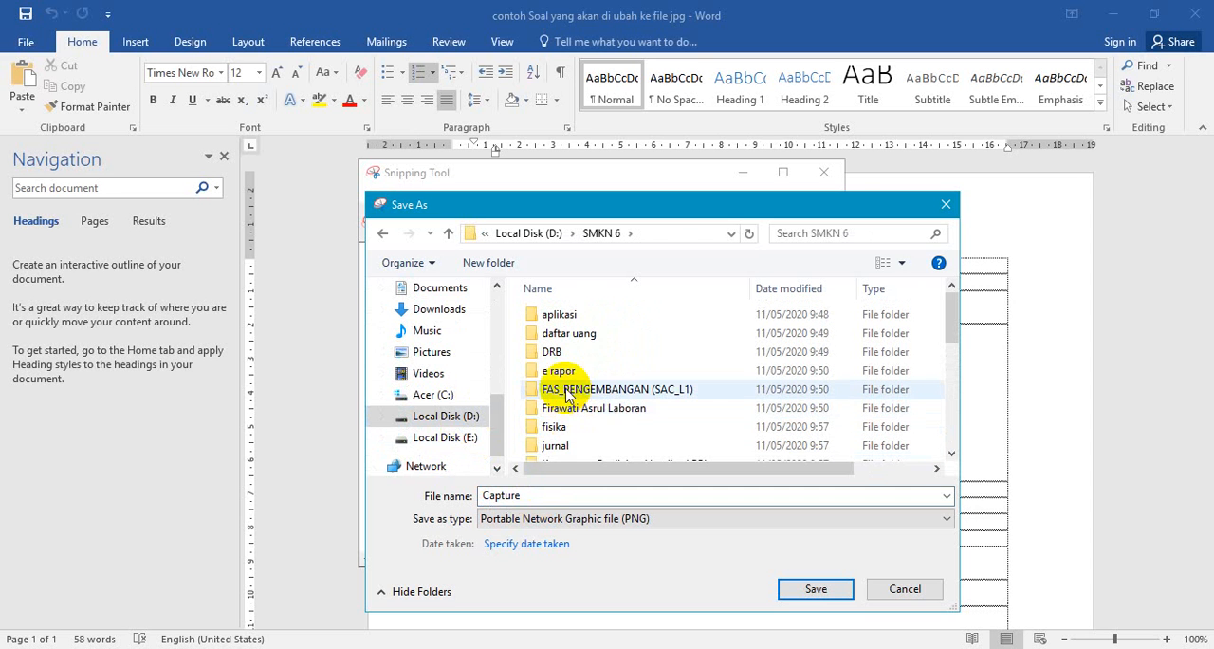
{"action": "left_click", "coordinate": [555, 428]}
{"action": "double_click", "coordinate": [556, 428]}
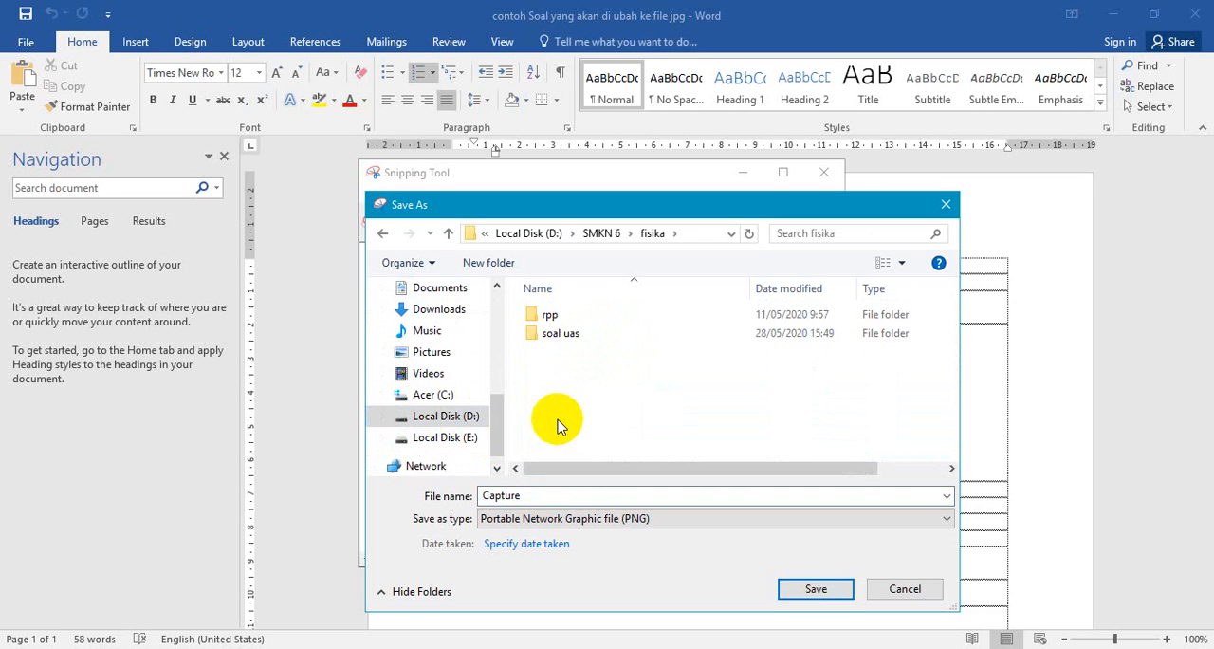
{"action": "double_click", "coordinate": [560, 330]}
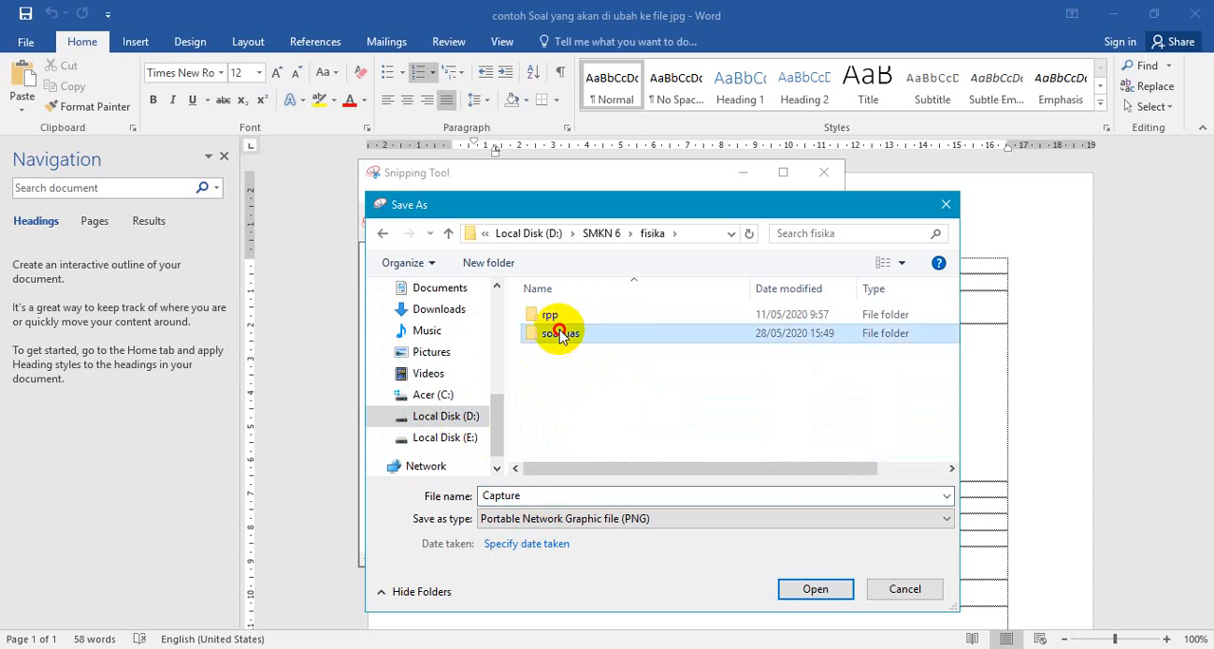
- Save the snip as the PNG file "grafik" and close Snipping Tool
{"action": "double_click", "coordinate": [528, 494]}
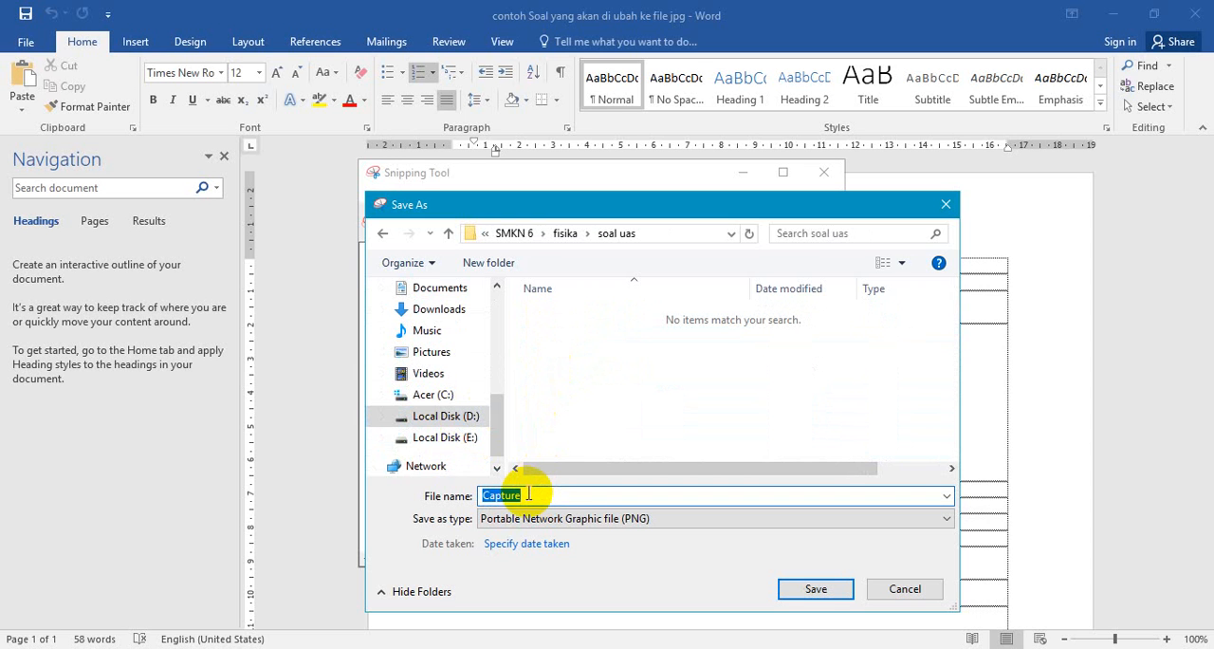
{"action": "type", "text": "grafik"}
{"action": "left_click", "coordinate": [836, 588]}
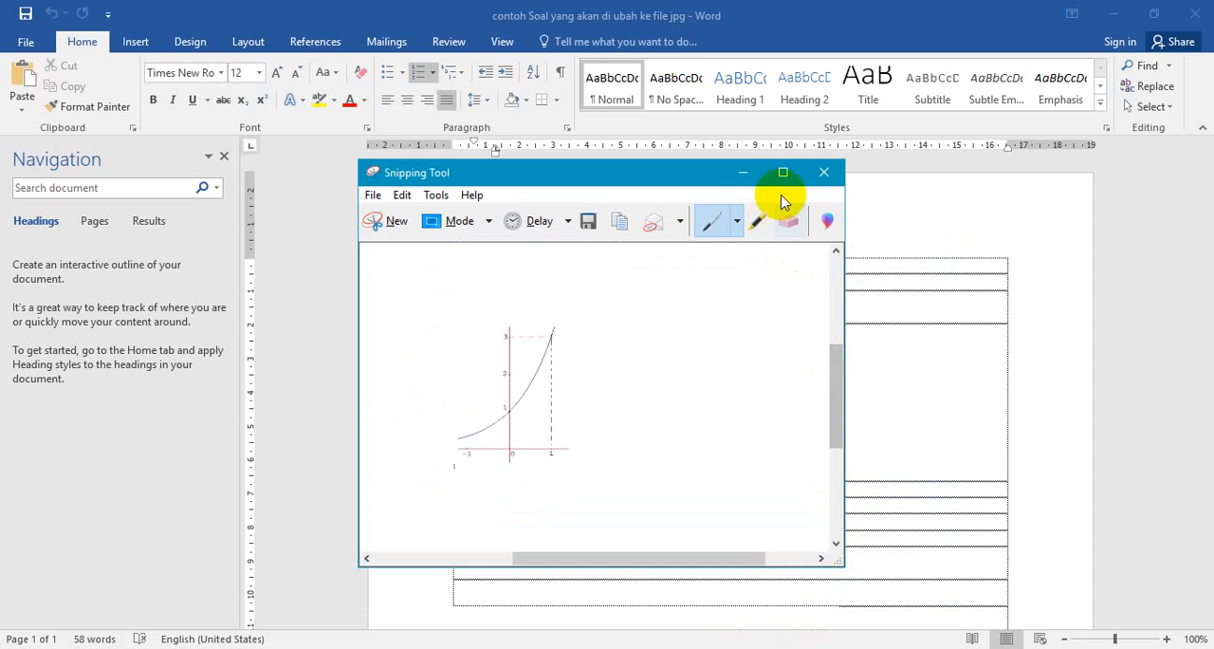
{"action": "left_click", "coordinate": [825, 173]}
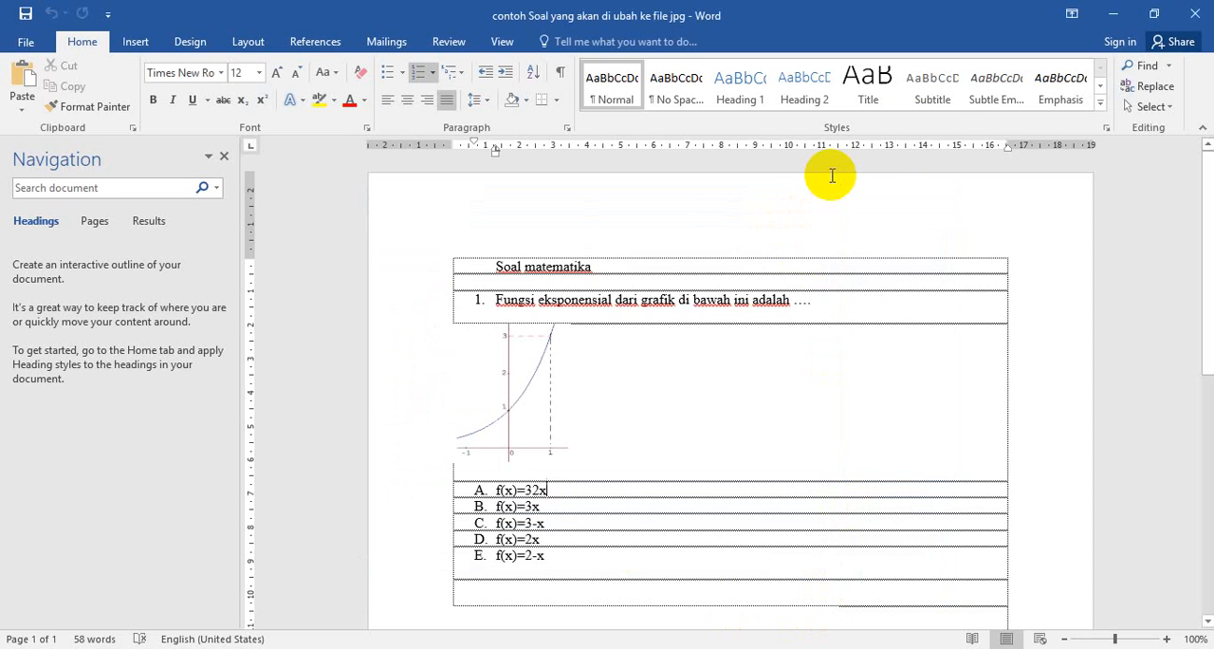
- Switch to the Google Forms form and start inserting an image into question 1 by browsing for a file to upload
{"action": "mouse_move", "coordinate": [196, 648]}
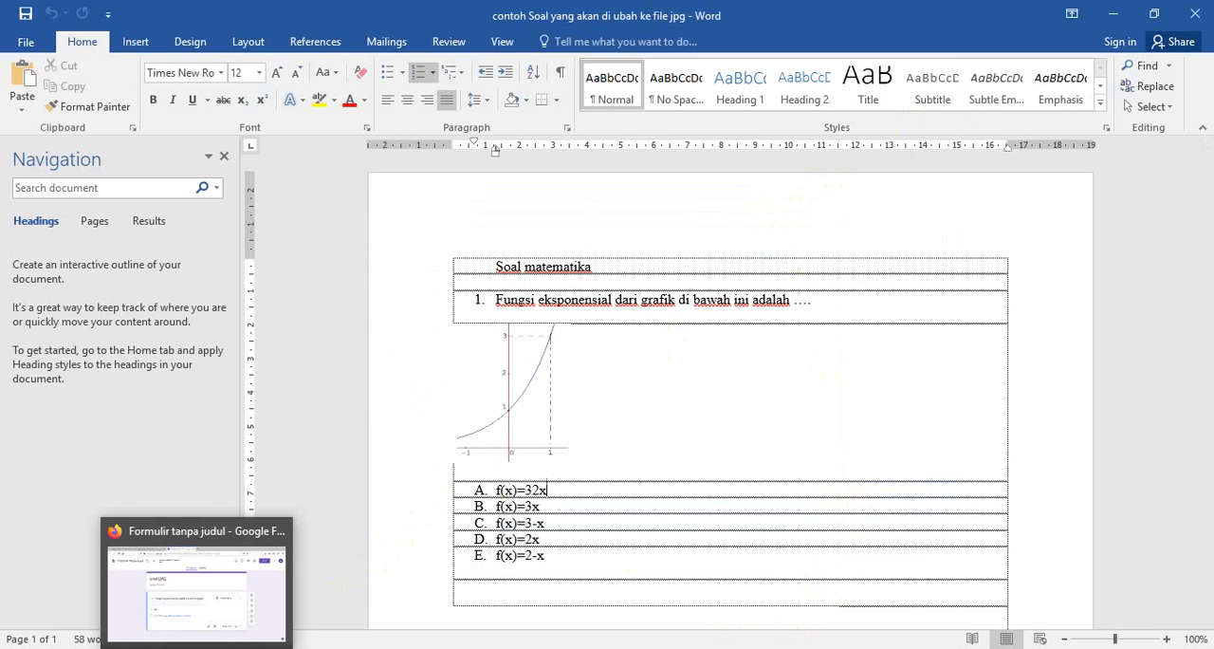
{"action": "left_click", "coordinate": [196, 588]}
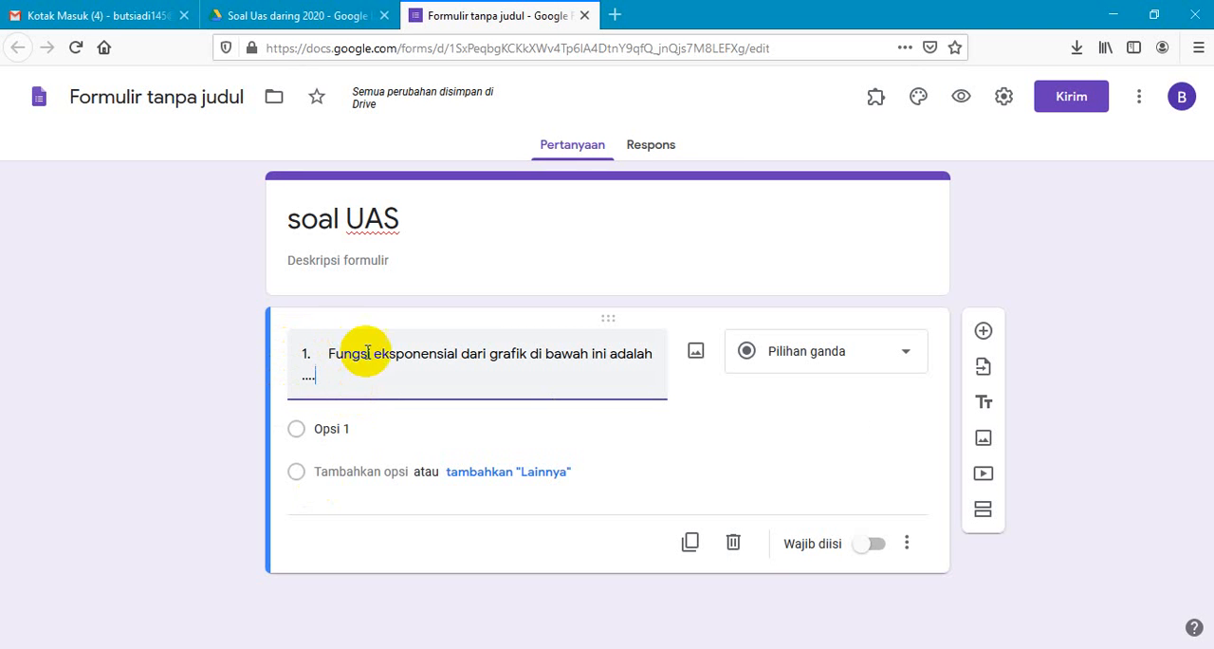
{"action": "left_click", "coordinate": [696, 354]}
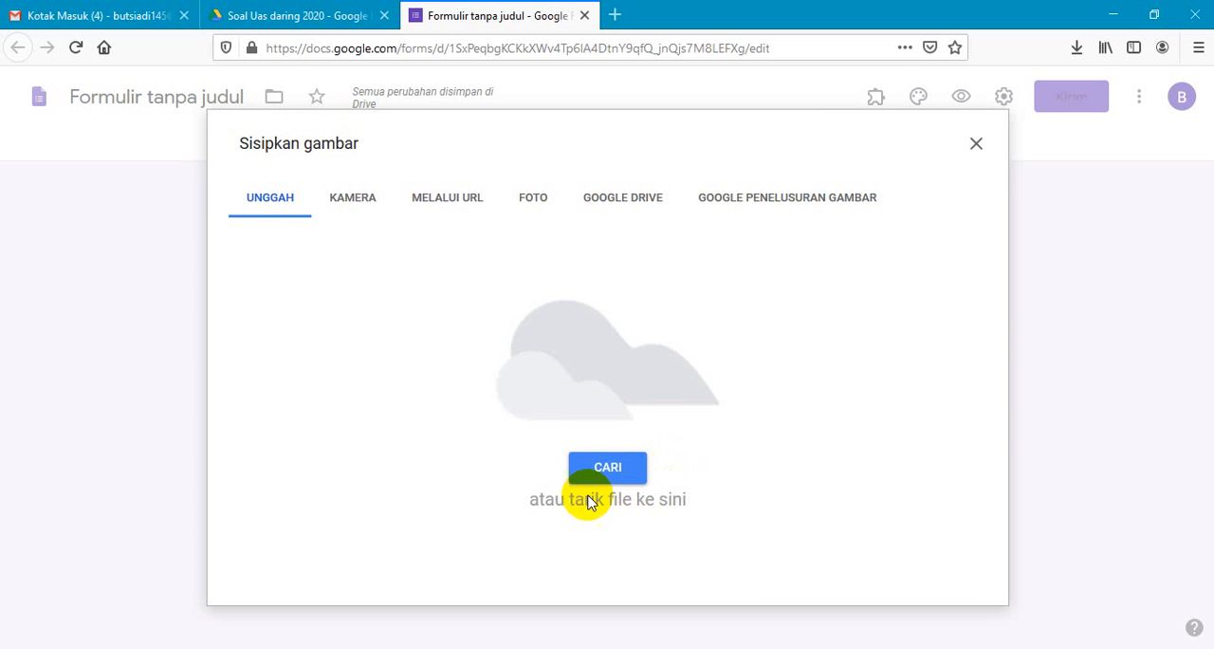
{"action": "left_click", "coordinate": [599, 468]}
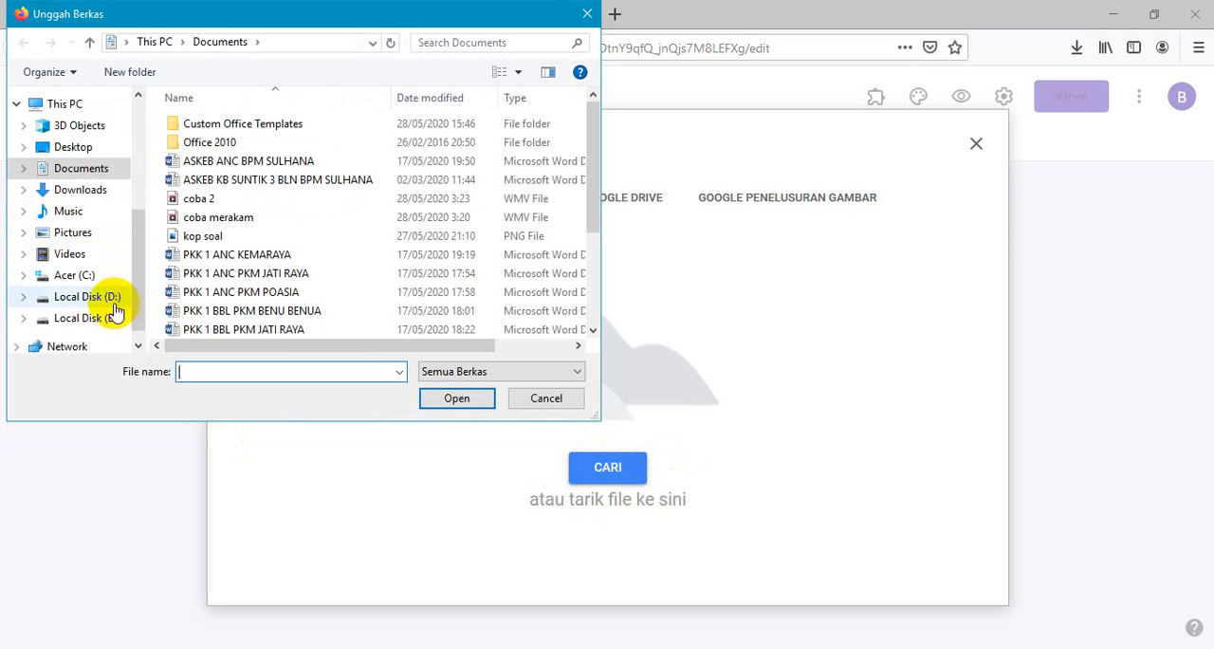
- Upload the image "grafik" from SMKN 6 > fisika > soal uas on Local Disk (D:) into question 1
{"action": "left_click", "coordinate": [111, 299]}
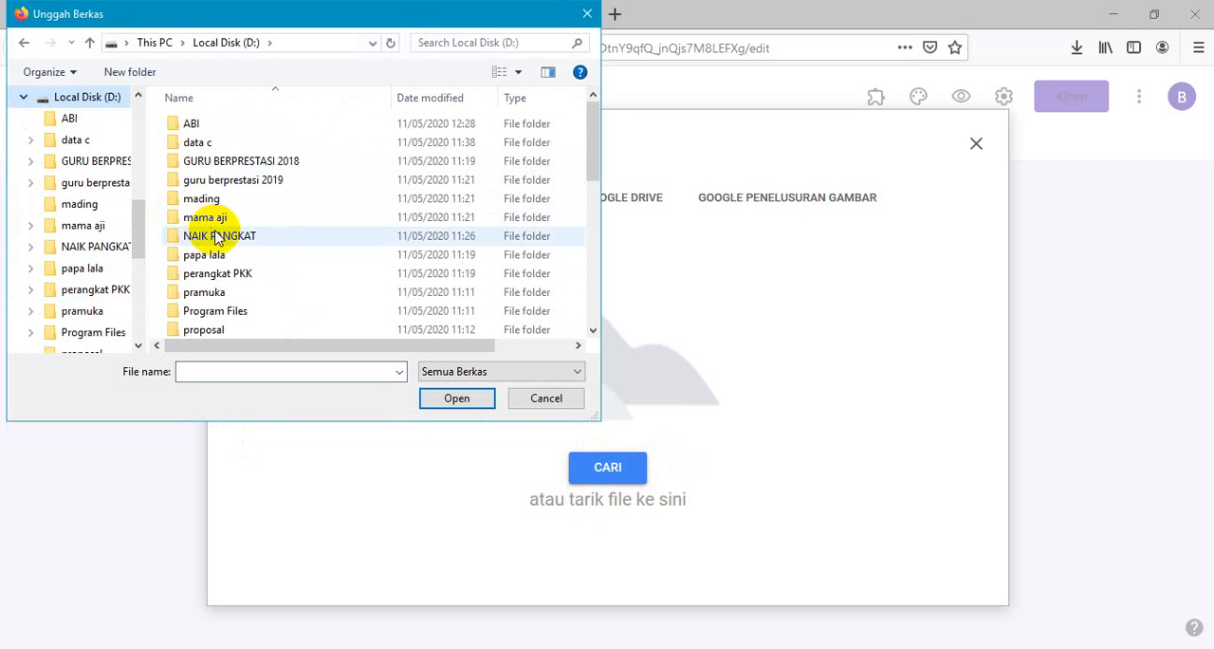
{"action": "left_click", "coordinate": [204, 293]}
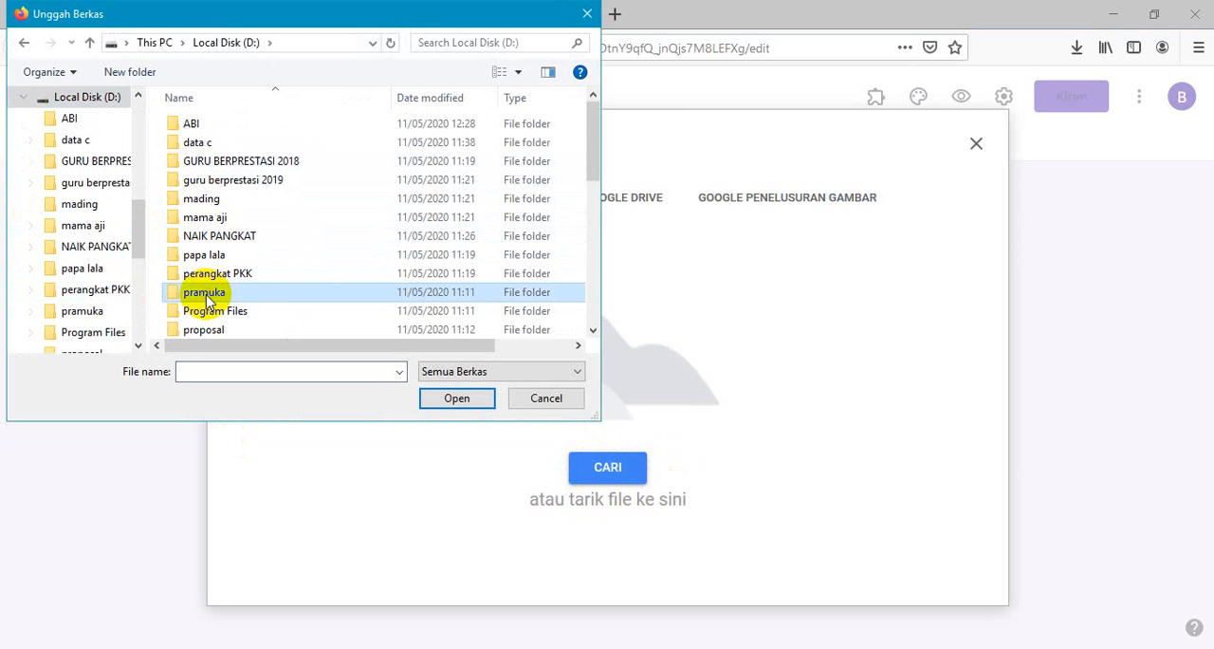
{"action": "key", "text": "s"}
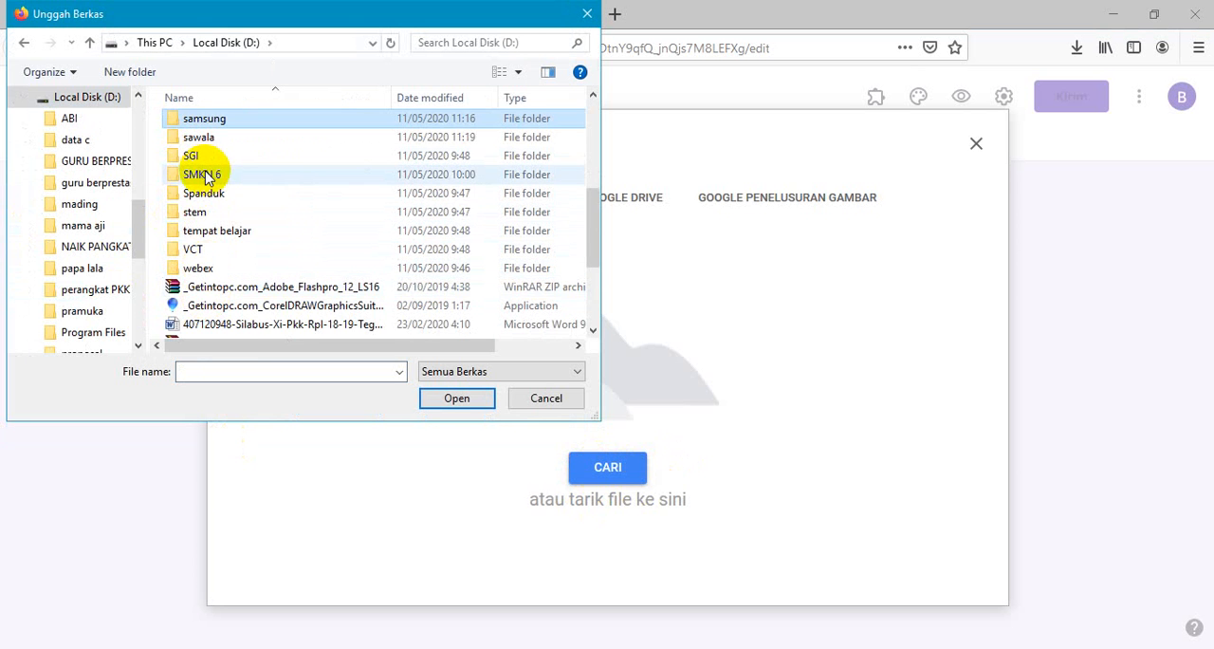
{"action": "double_click", "coordinate": [203, 174]}
{"action": "left_click", "coordinate": [195, 239]}
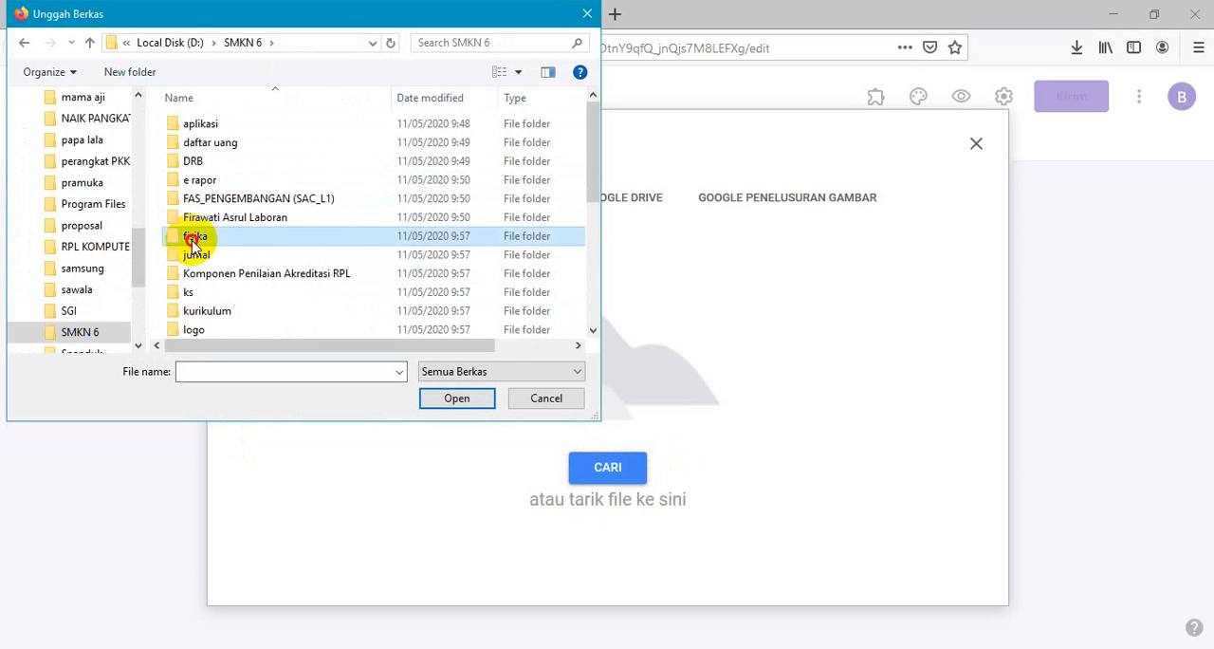
{"action": "double_click", "coordinate": [195, 239]}
{"action": "double_click", "coordinate": [195, 142]}
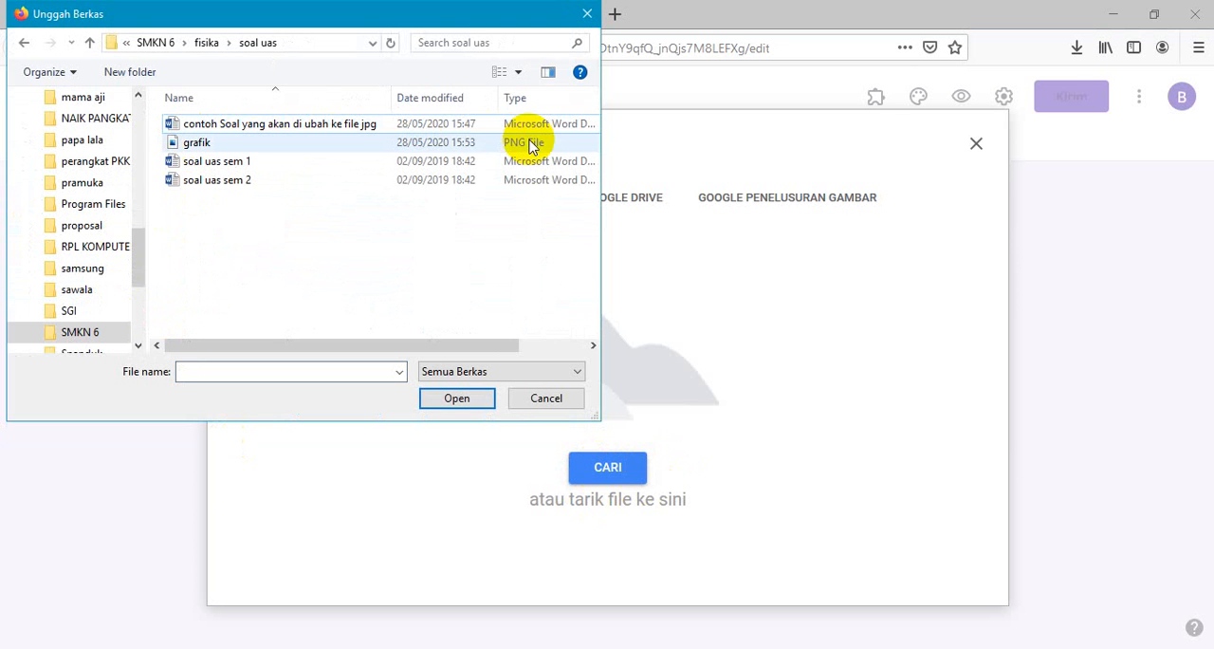
{"action": "double_click", "coordinate": [244, 144]}
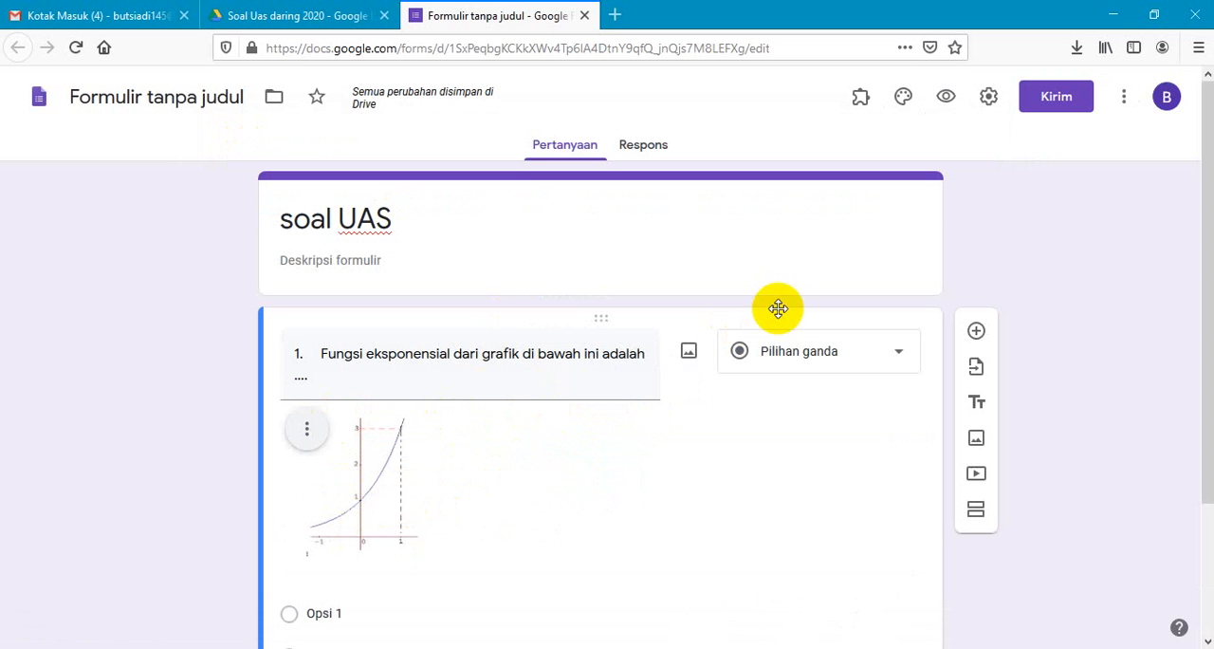
- Copy answer choices A to E of question 1 from the Word document into the question's options, starting at Opsi 1
{"action": "scroll", "coordinate": [1209, 242], "scroll_direction": "down", "scroll_amount": 2}
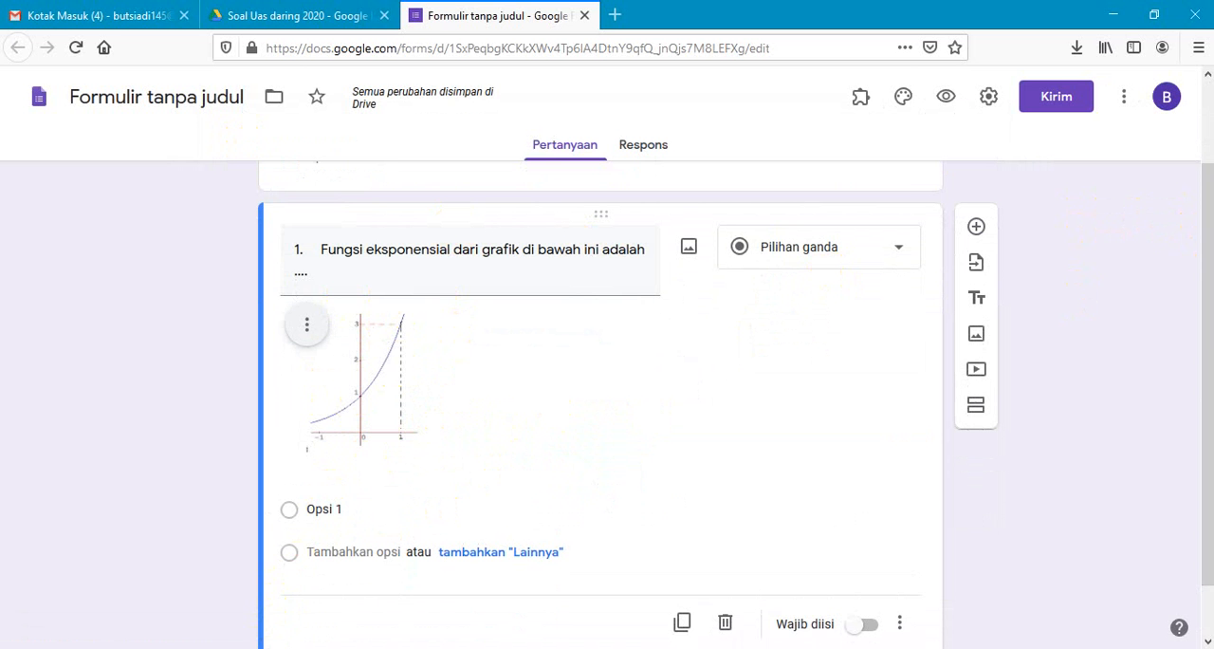
{"action": "left_click", "coordinate": [238, 648]}
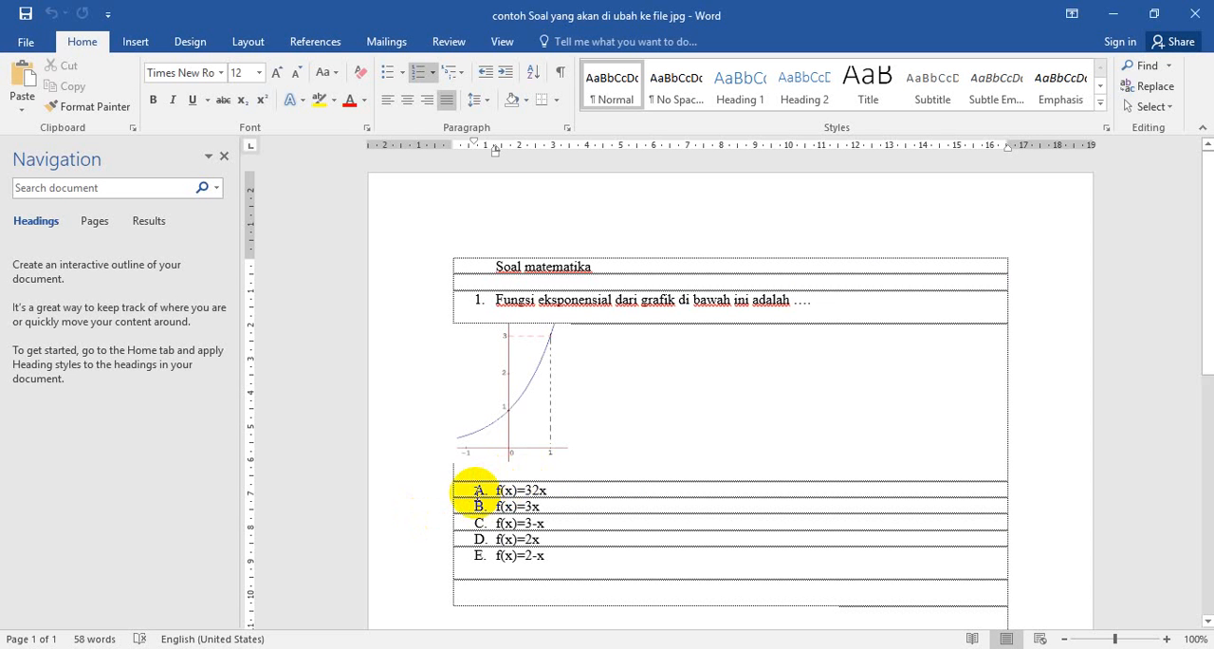
{"action": "left_click_drag", "start_coordinate": [474, 489], "coordinate": [556, 570]}
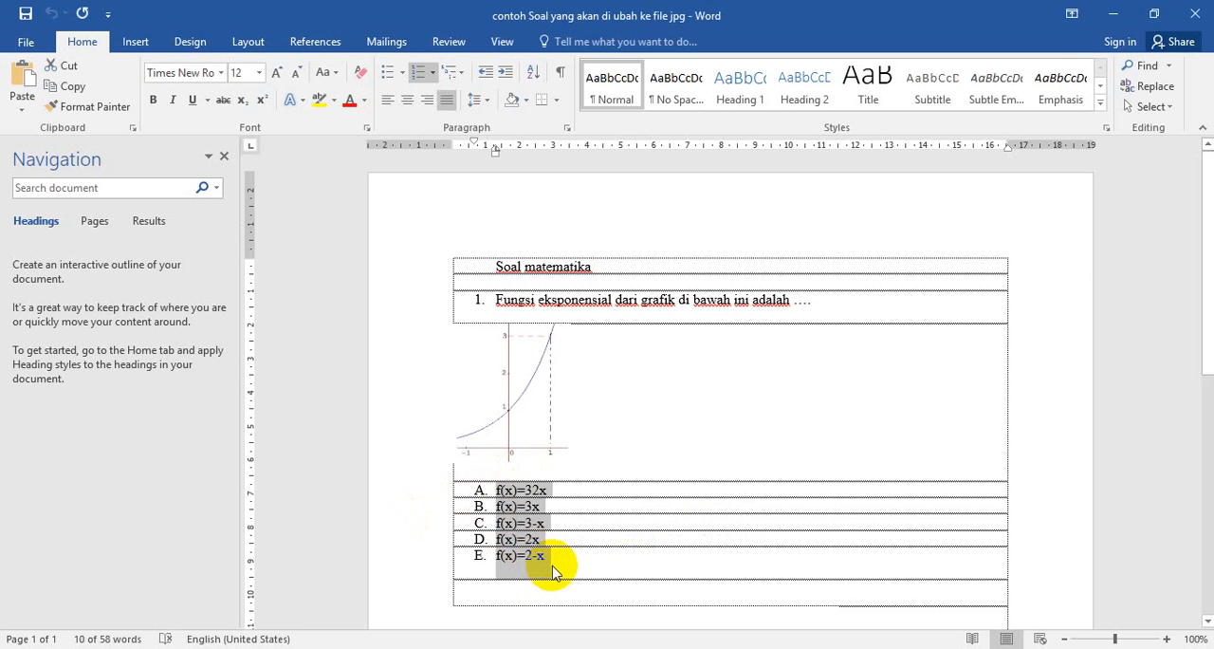
{"action": "left_click", "coordinate": [249, 648]}
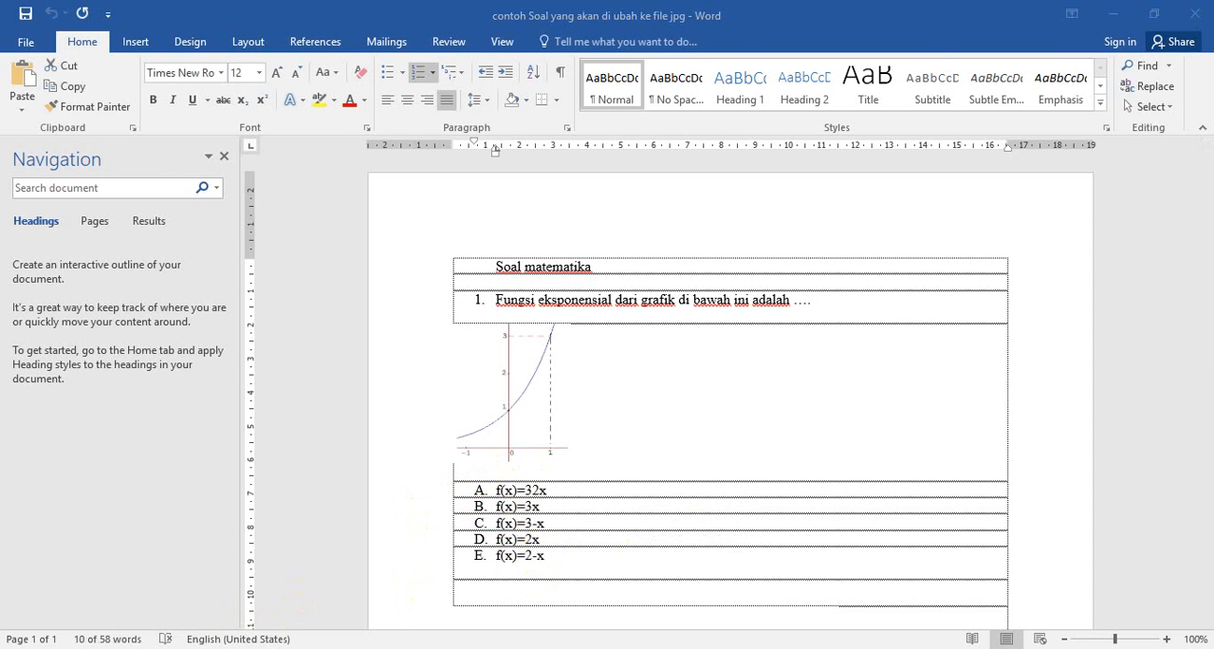
{"action": "left_click", "coordinate": [338, 510]}
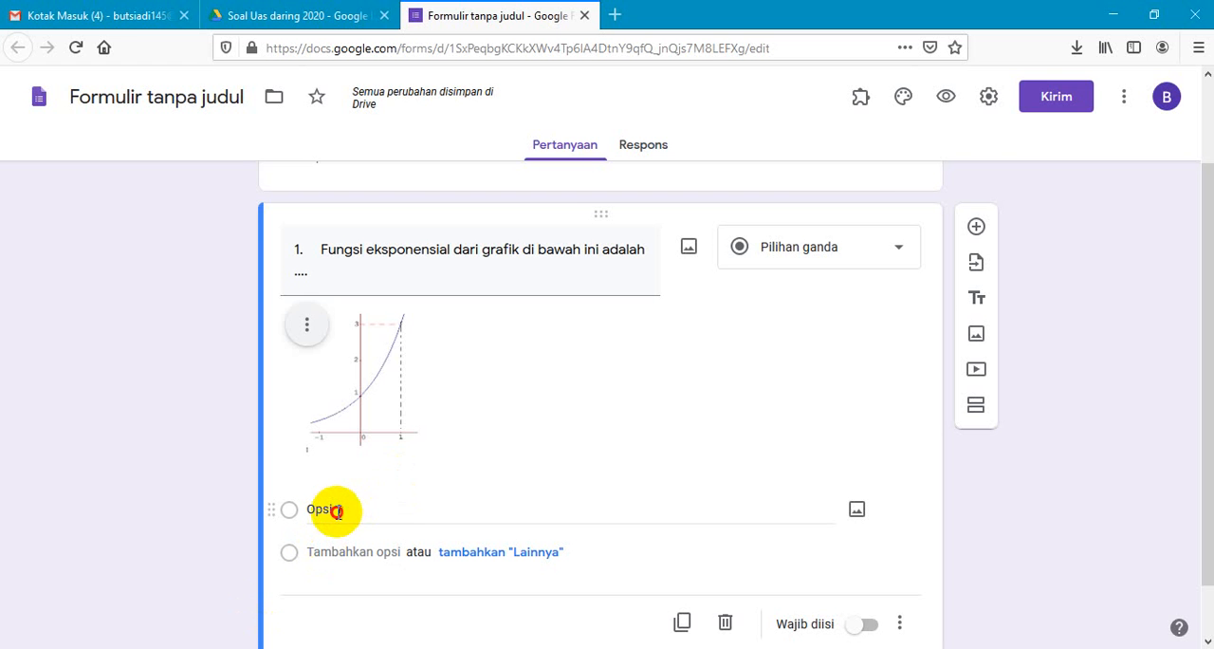
{"action": "type", "text": "A. f(x)=32x B. f(x)=3x C. f(x)=3-x D. f(x)=2x E. f(x)=2-x"}
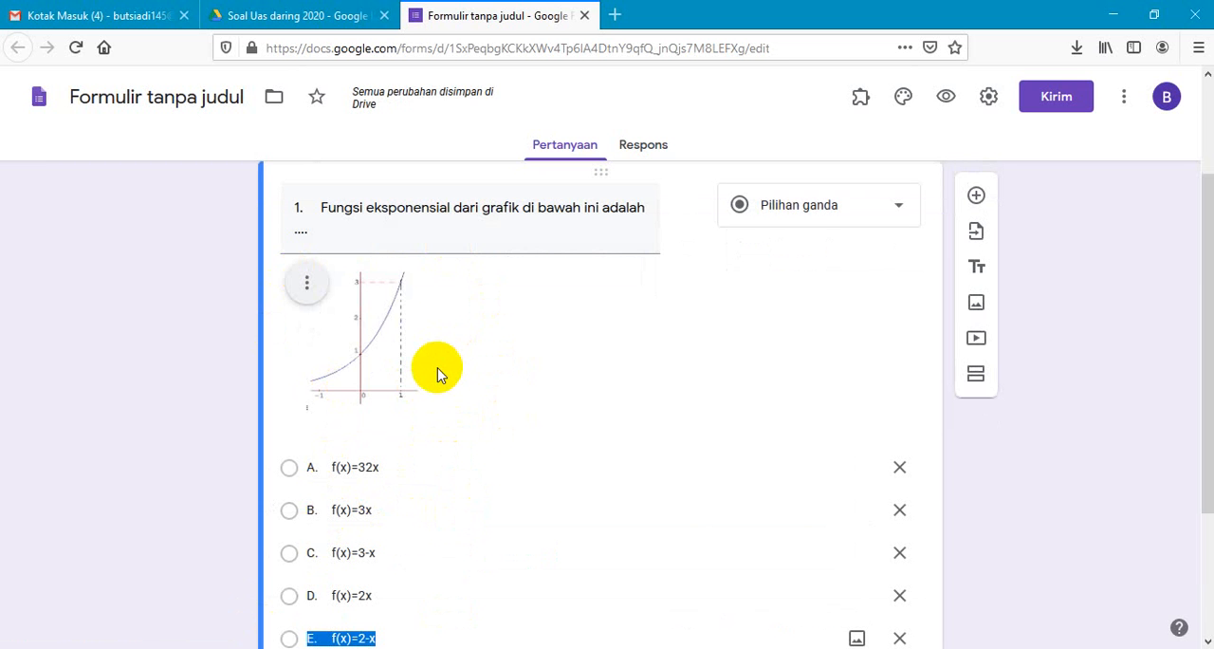
- Add a new empty multiple-choice question below question 1 in the form
{"action": "key", "text": "F5"}
{"action": "left_click_drag", "start_coordinate": [1205, 290], "coordinate": [1206, 455]}
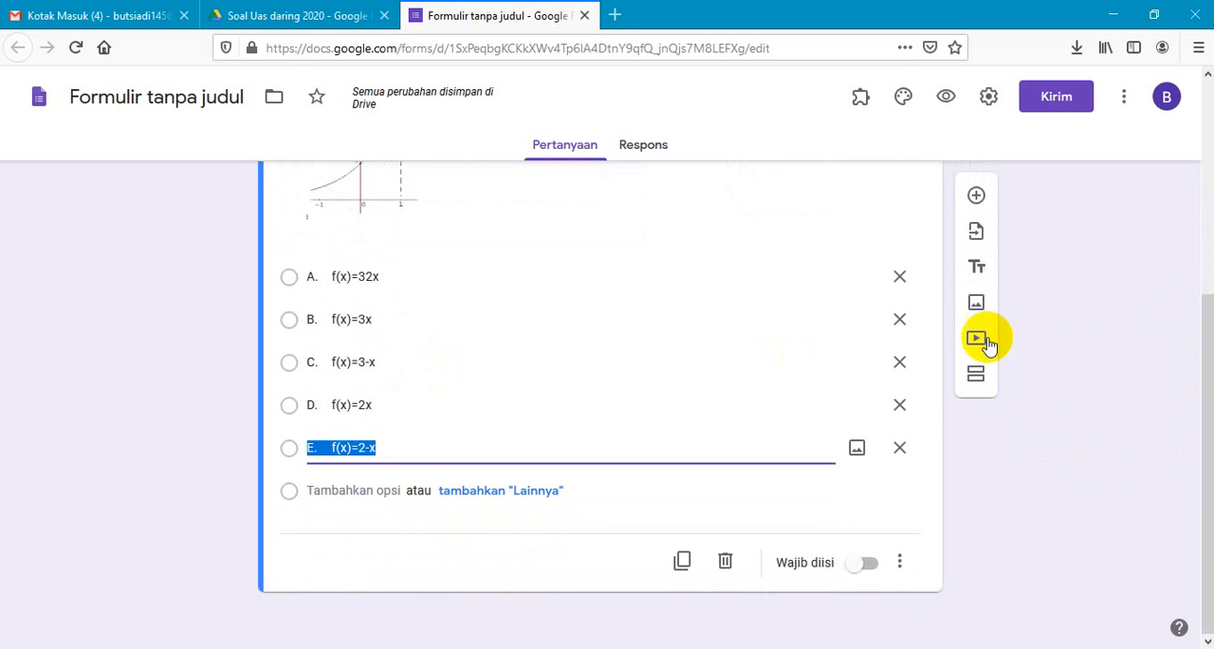
{"action": "left_click", "coordinate": [977, 198]}
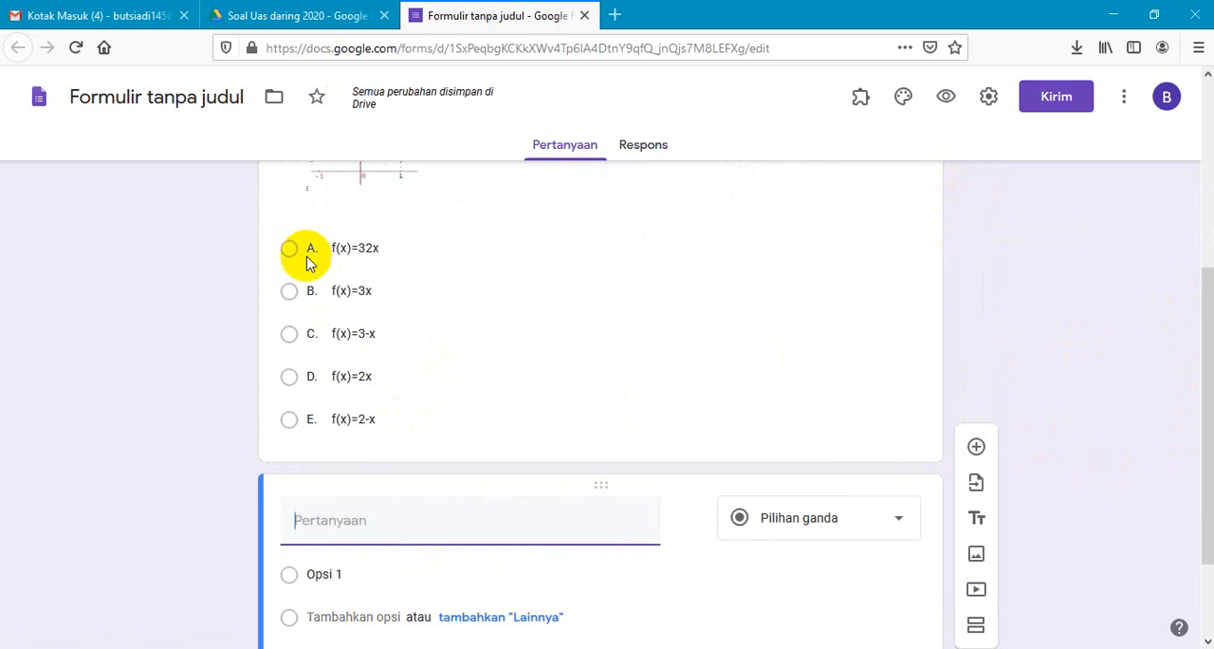
- Switch back to the Word document and select the Arabic verse picture of question 2
{"action": "left_click", "coordinate": [243, 648]}
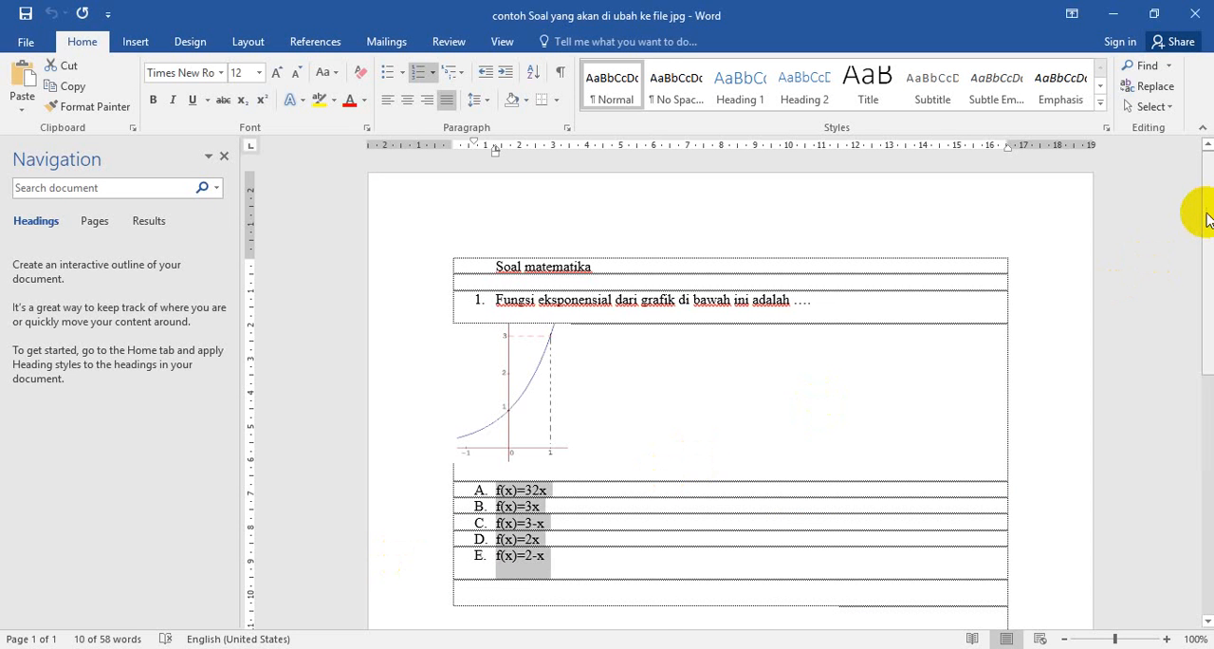
{"action": "left_click_drag", "start_coordinate": [1207, 219], "coordinate": [1210, 408]}
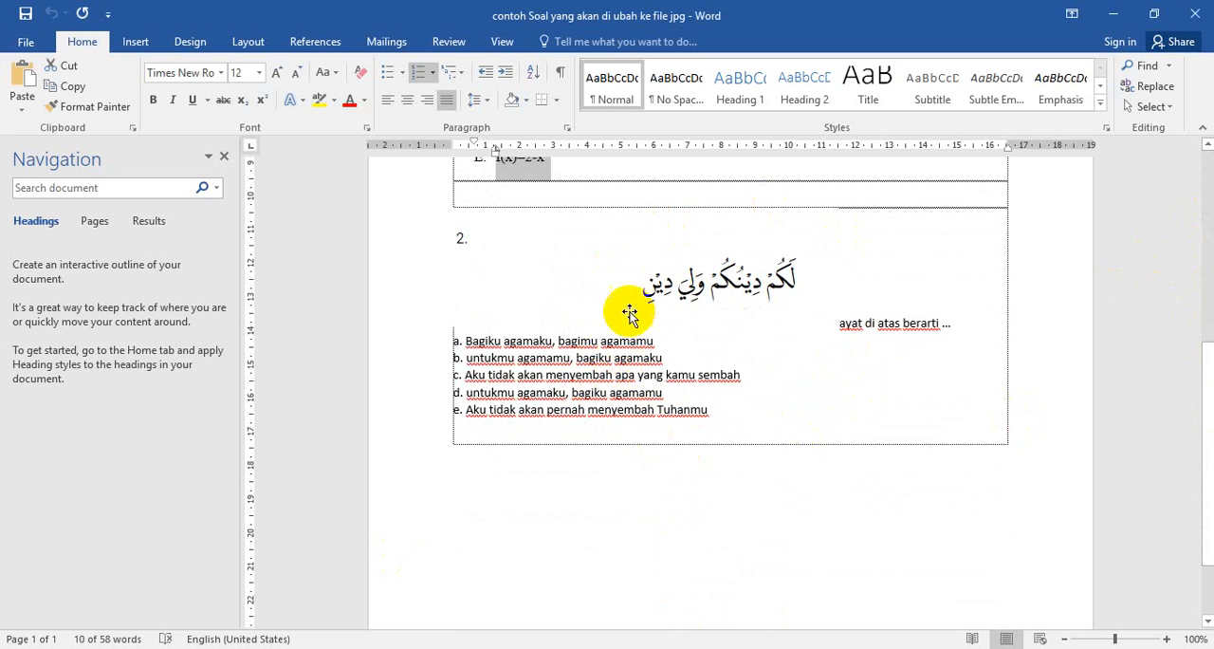
{"action": "left_click", "coordinate": [695, 281]}
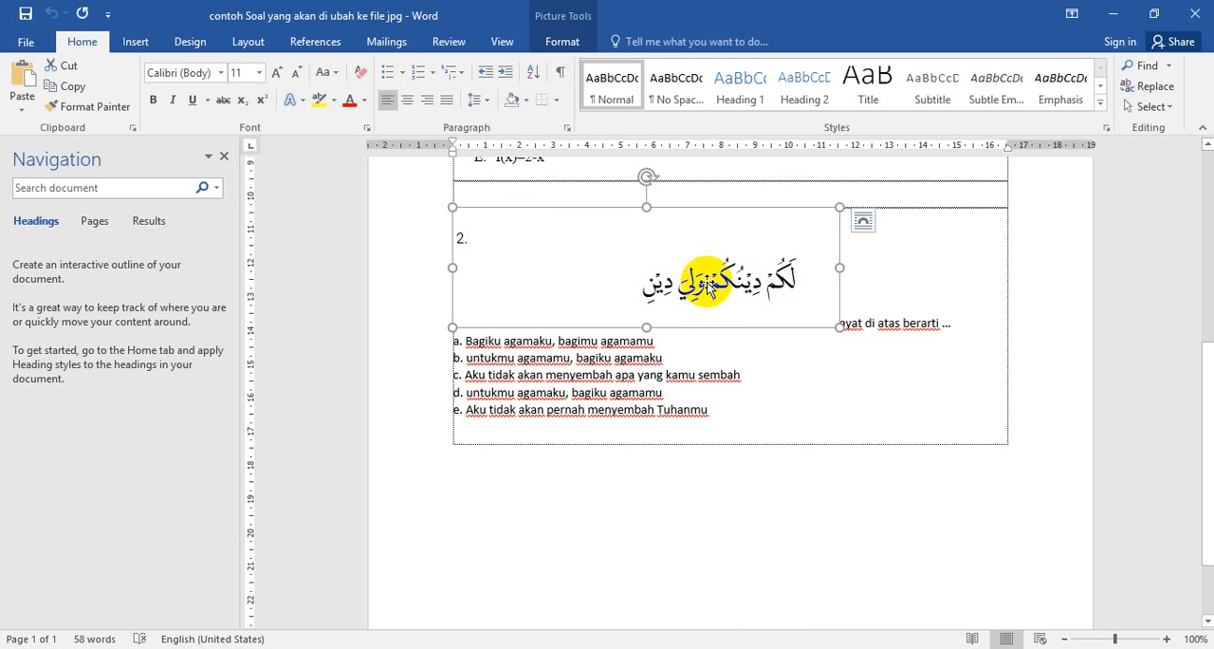
{"action": "left_click", "coordinate": [222, 648]}
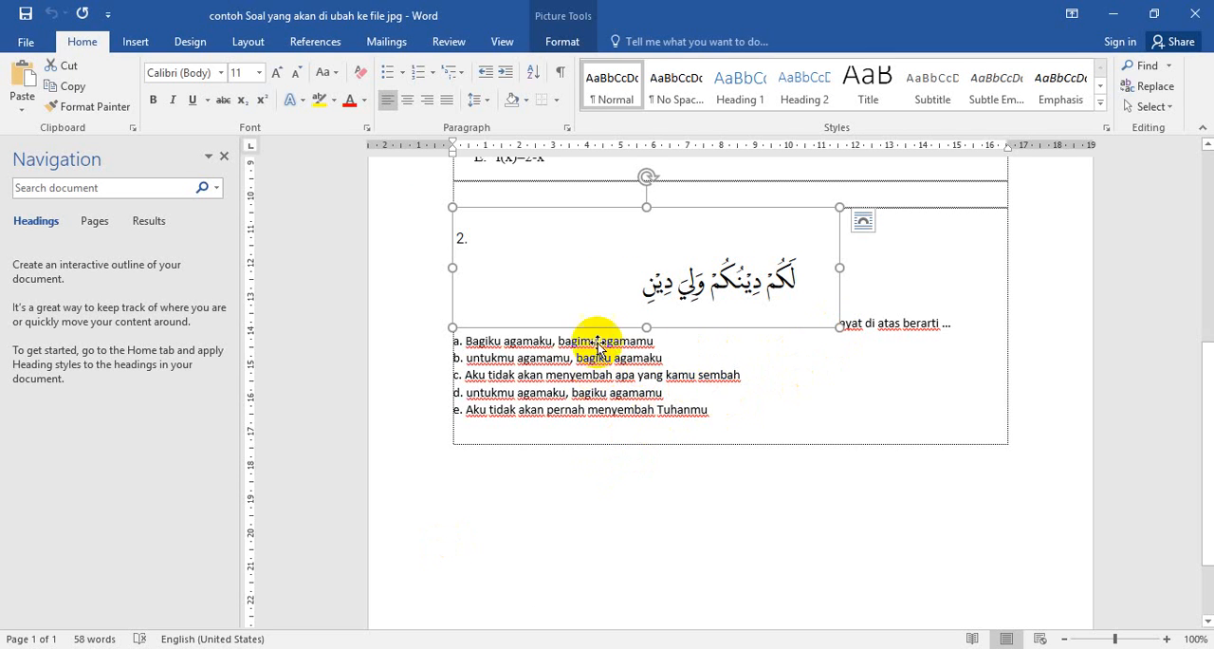
- Open Snipping Tool and capture a rectangular snip of the Arabic verse in question 2 of the Word document
{"action": "left_click", "coordinate": [772, 426]}
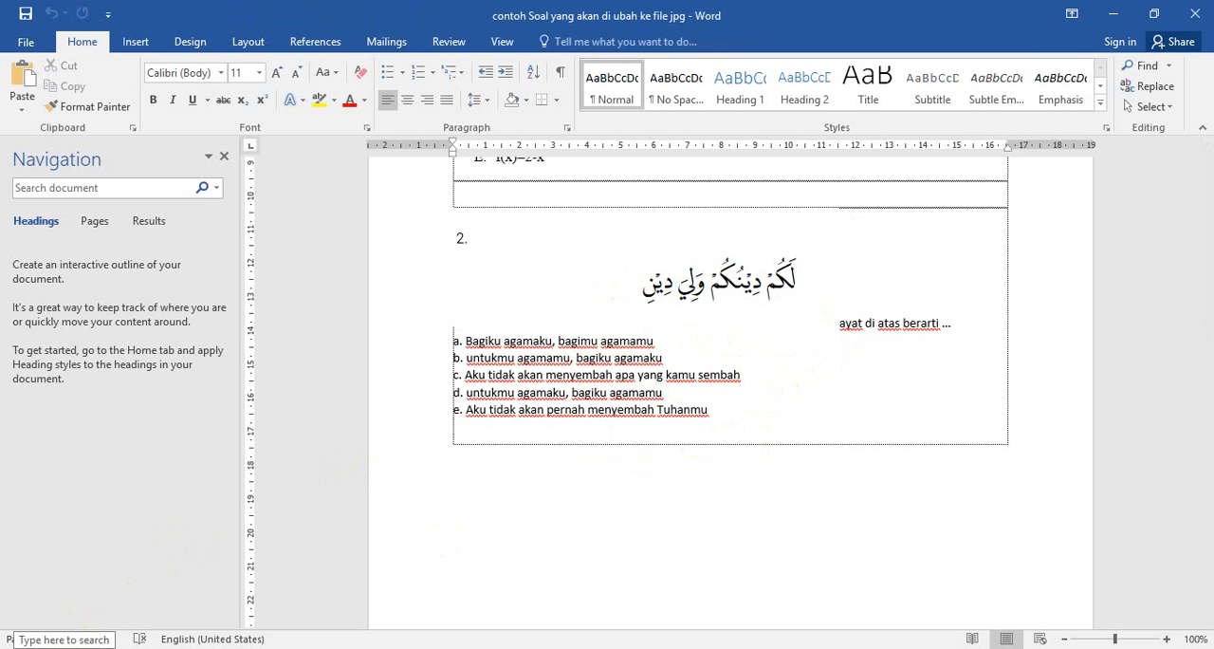
{"action": "left_click", "coordinate": [90, 633]}
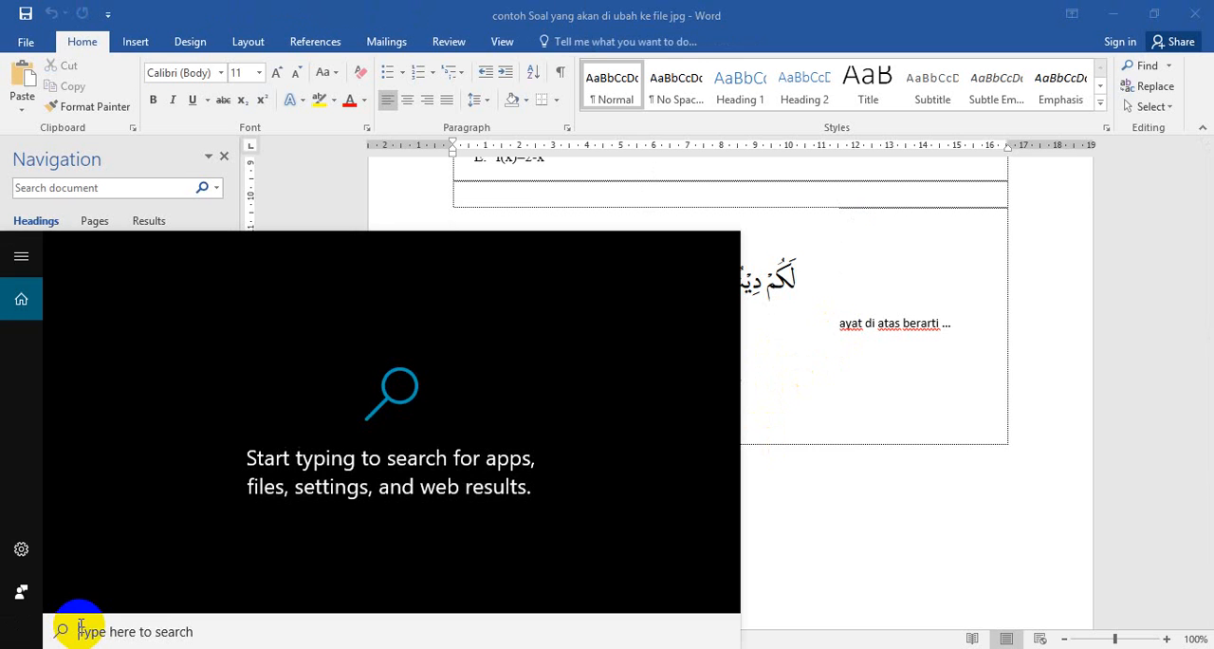
{"action": "type", "text": "sn"}
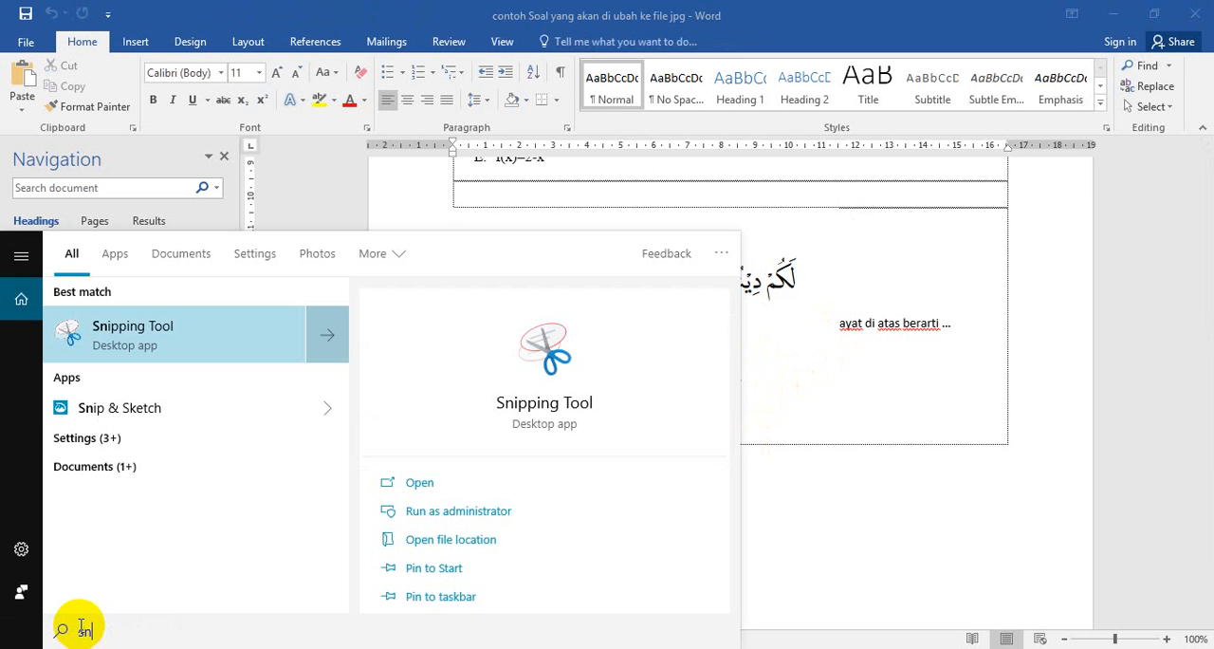
{"action": "left_click", "coordinate": [157, 343]}
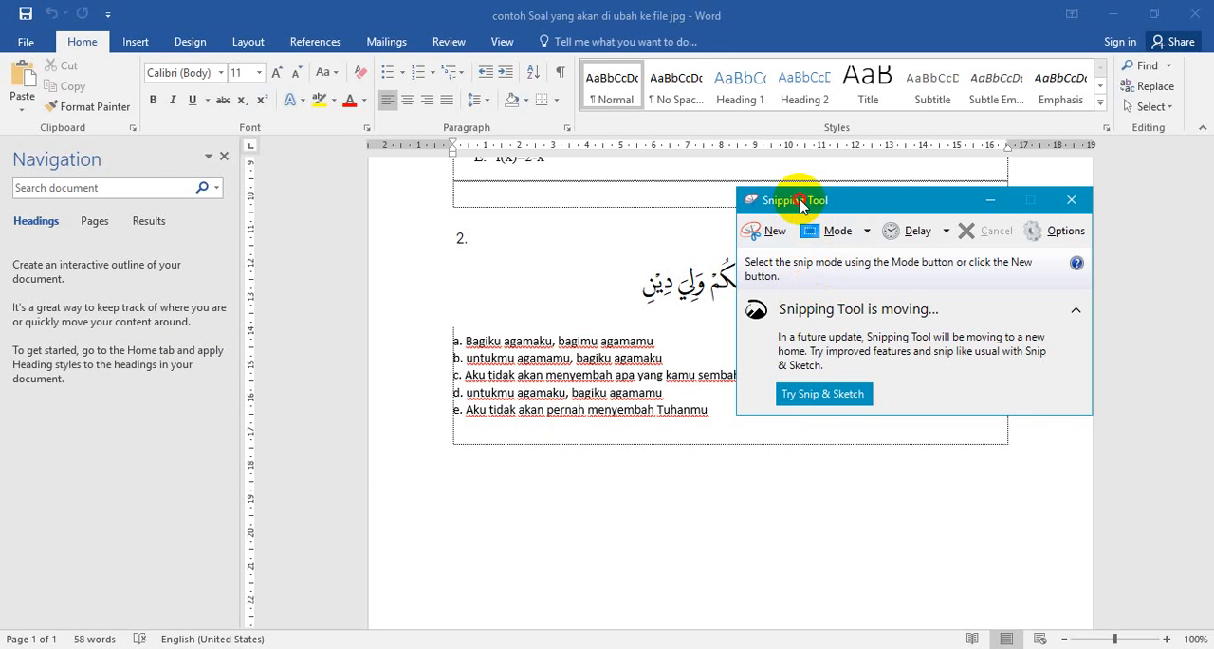
{"action": "left_click_drag", "start_coordinate": [799, 204], "coordinate": [855, 393]}
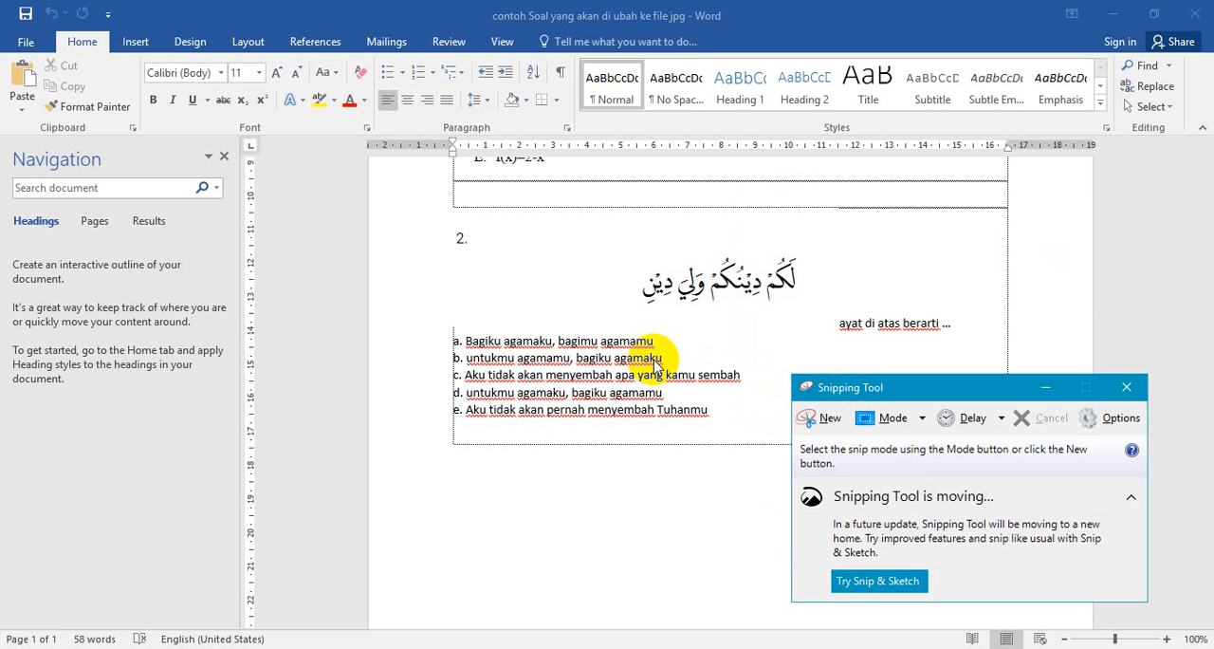
{"action": "left_click", "coordinate": [822, 424]}
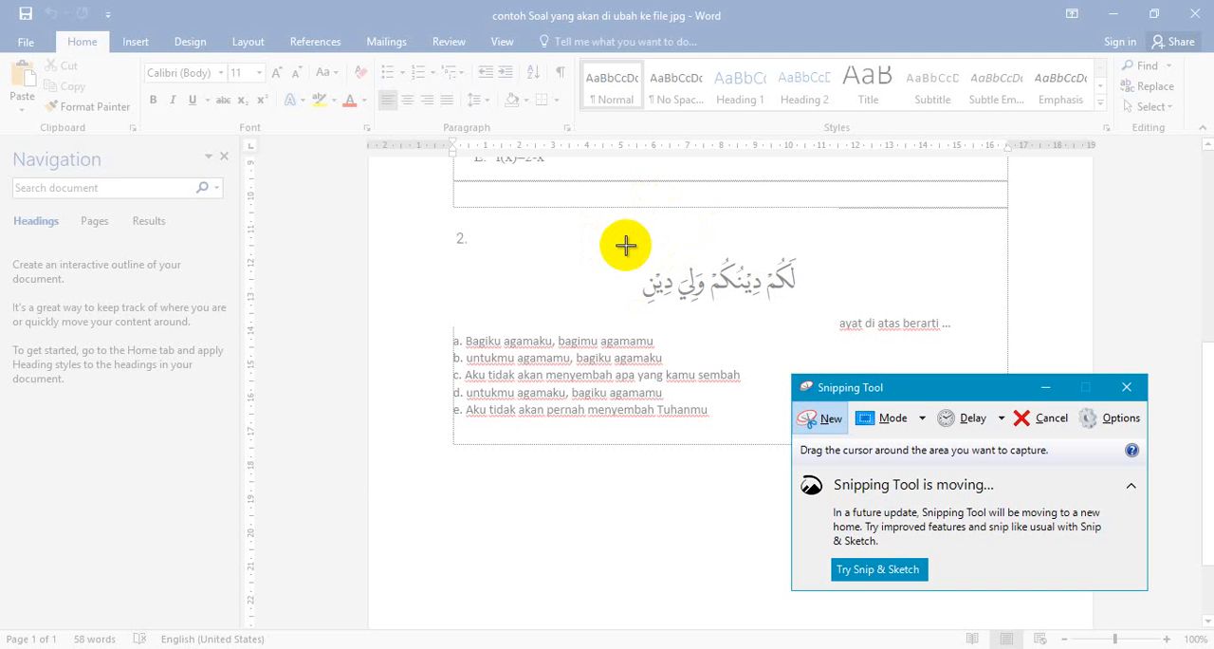
{"action": "left_click_drag", "start_coordinate": [625, 246], "coordinate": [821, 313]}
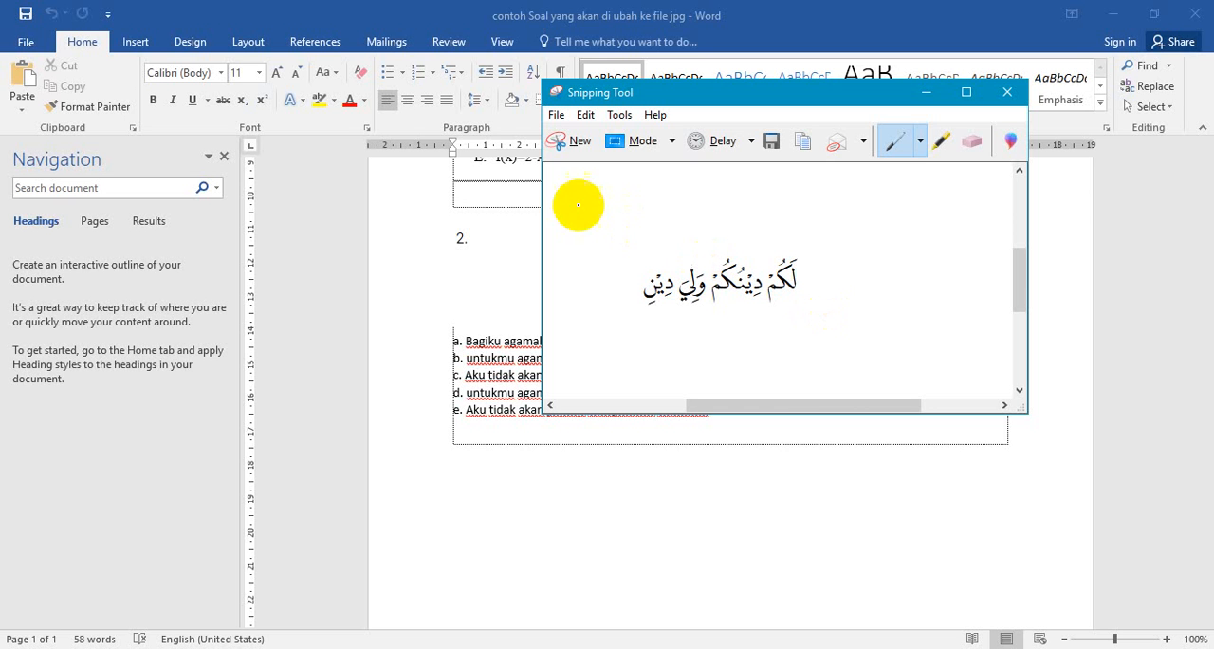
- Save the verse snip as PNG file "ayat no 2" in the soal uas folder and close Snipping Tool
{"action": "left_click", "coordinate": [557, 115]}
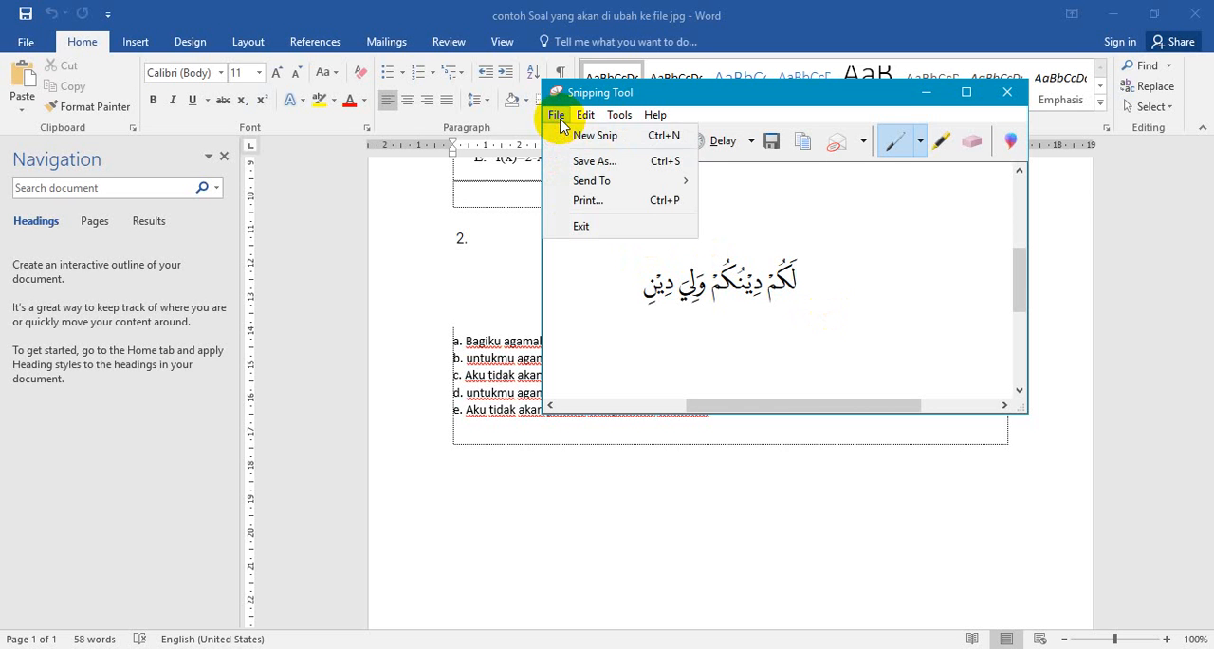
{"action": "left_click", "coordinate": [588, 169]}
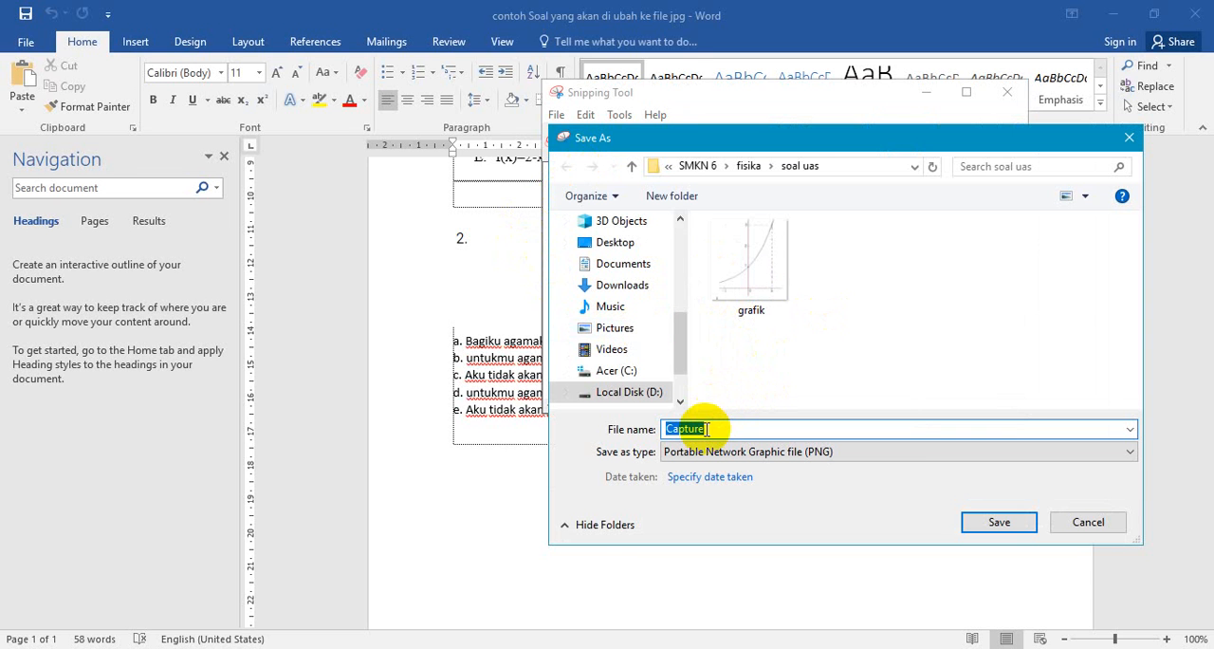
{"action": "type", "text": "ayat no 2"}
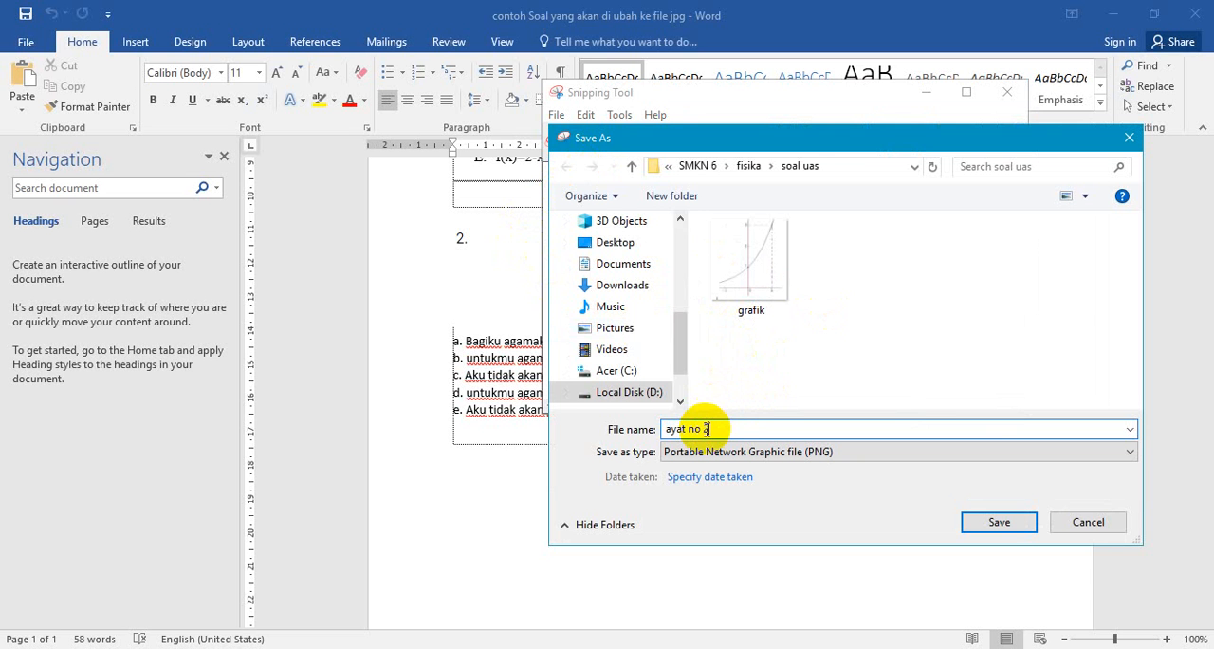
{"action": "left_click", "coordinate": [999, 521]}
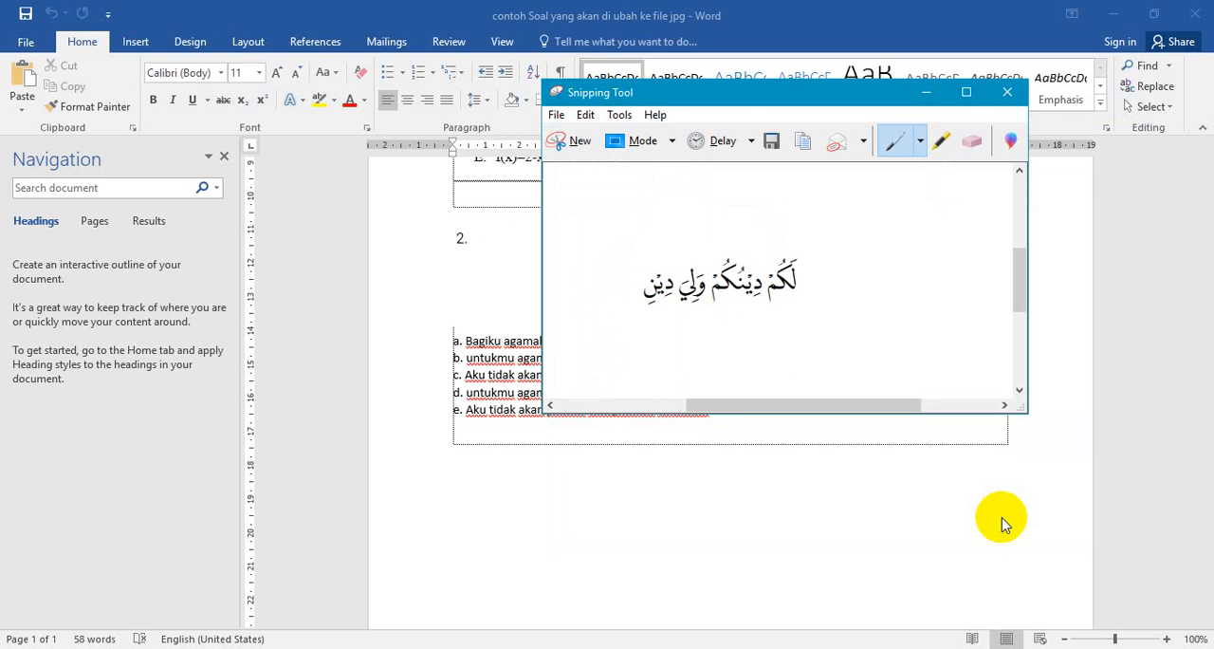
{"action": "left_click", "coordinate": [1005, 95]}
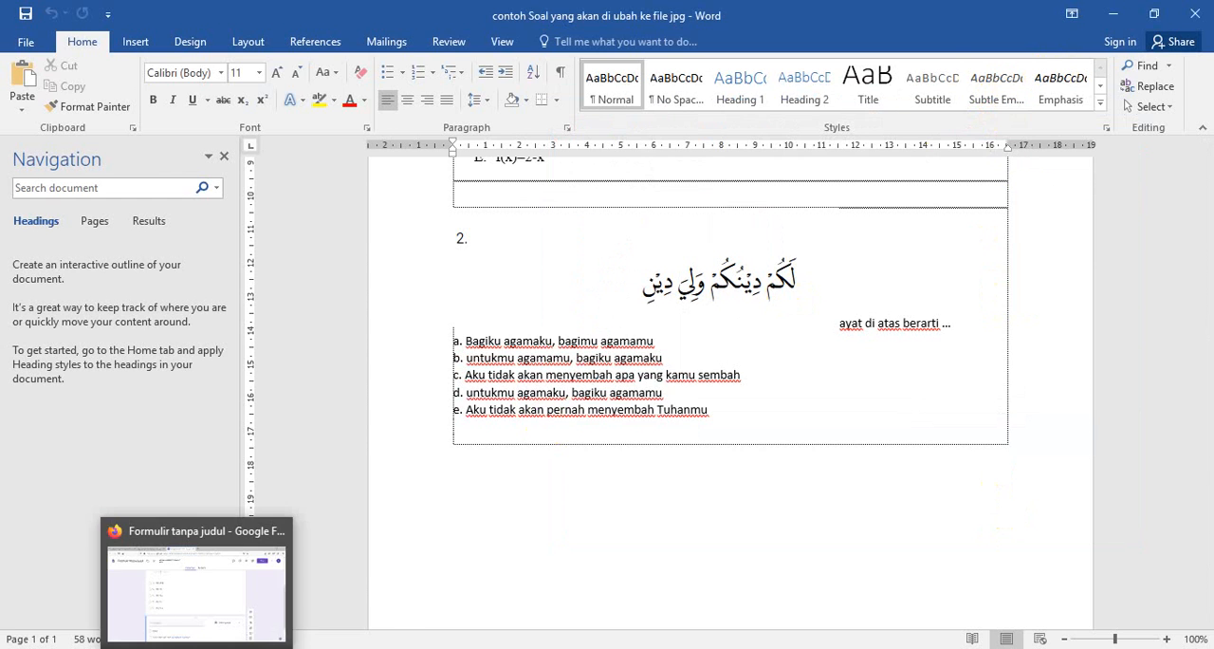
- Switch to the Google Forms page and upload the image "ayat no 2" into the new empty question
{"action": "left_click", "coordinate": [200, 648]}
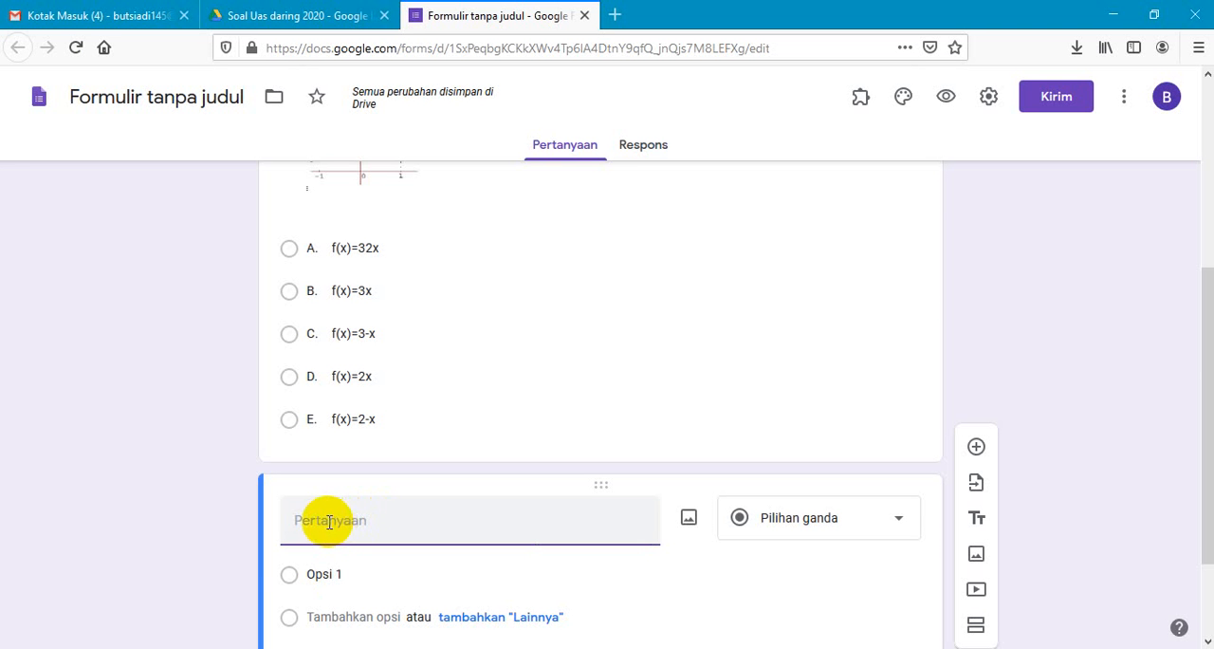
{"action": "left_click", "coordinate": [691, 524]}
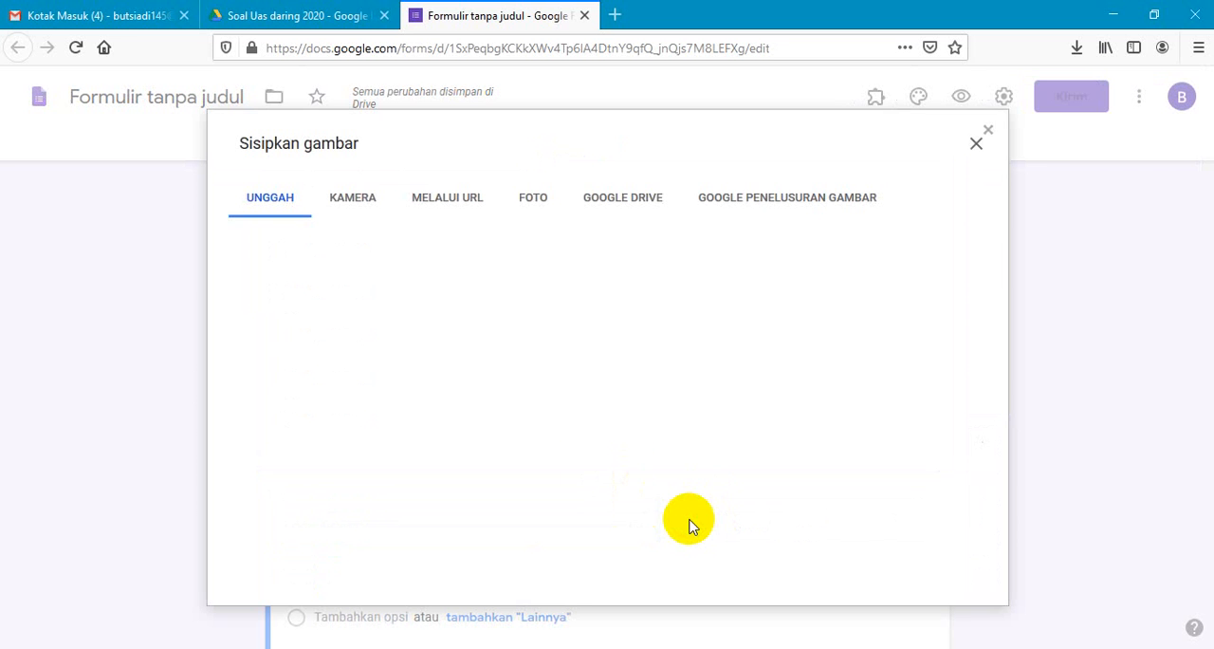
{"action": "left_click", "coordinate": [612, 472]}
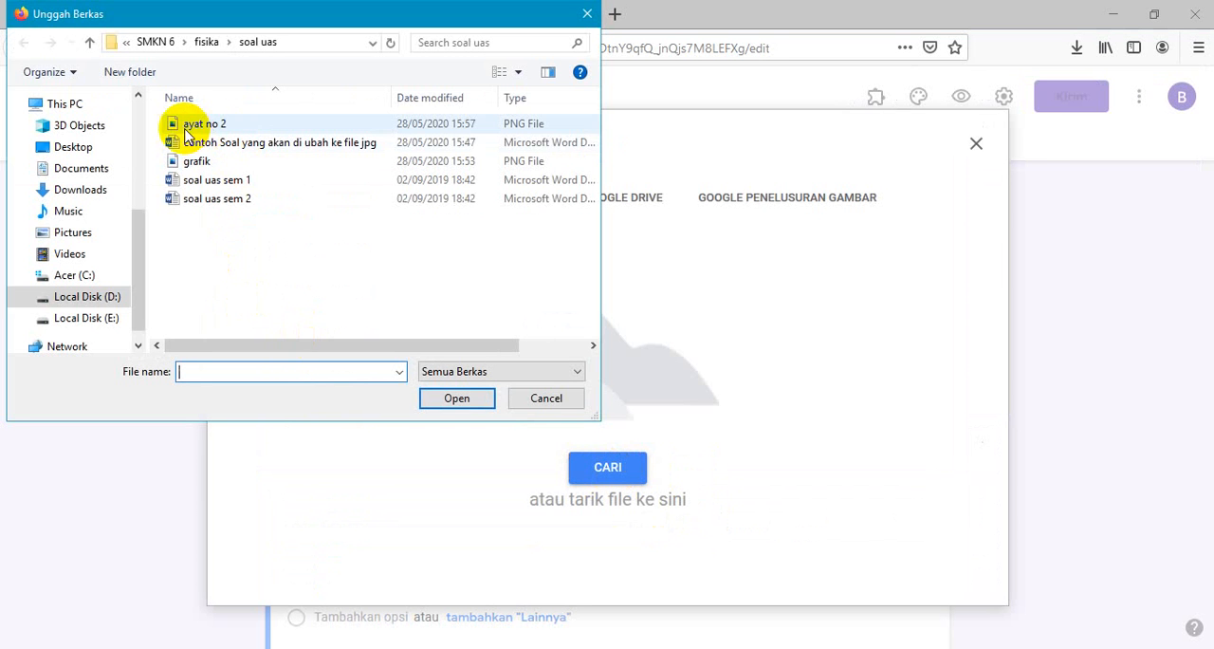
{"action": "left_click", "coordinate": [199, 124]}
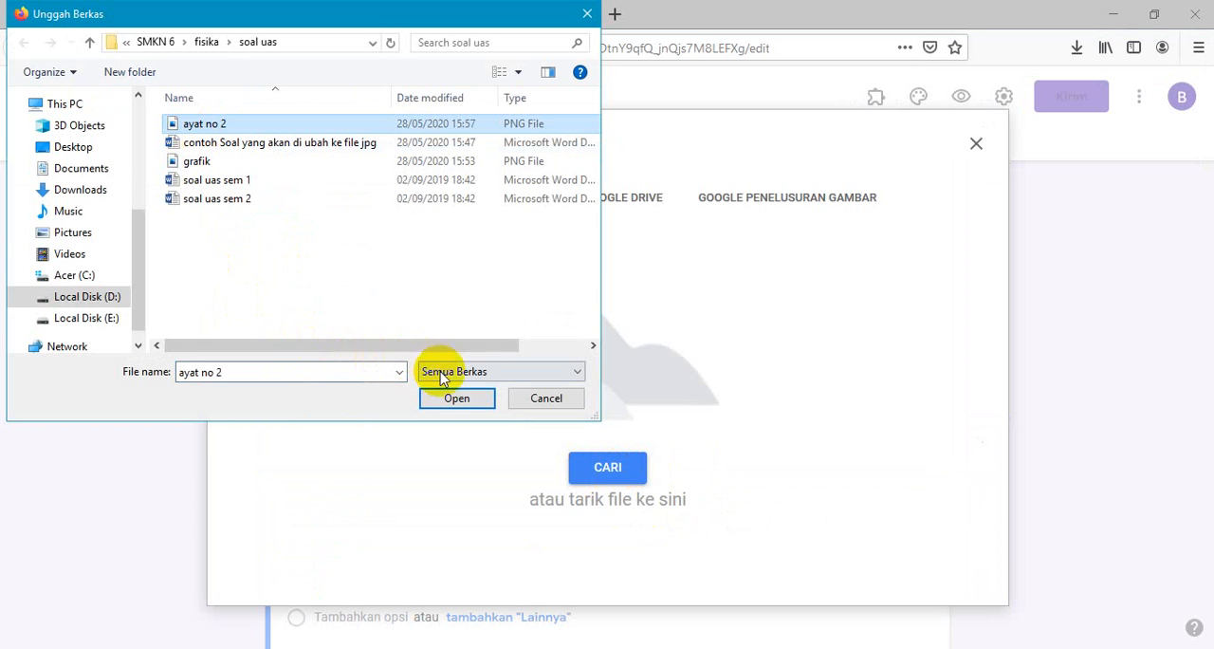
{"action": "left_click", "coordinate": [437, 400]}
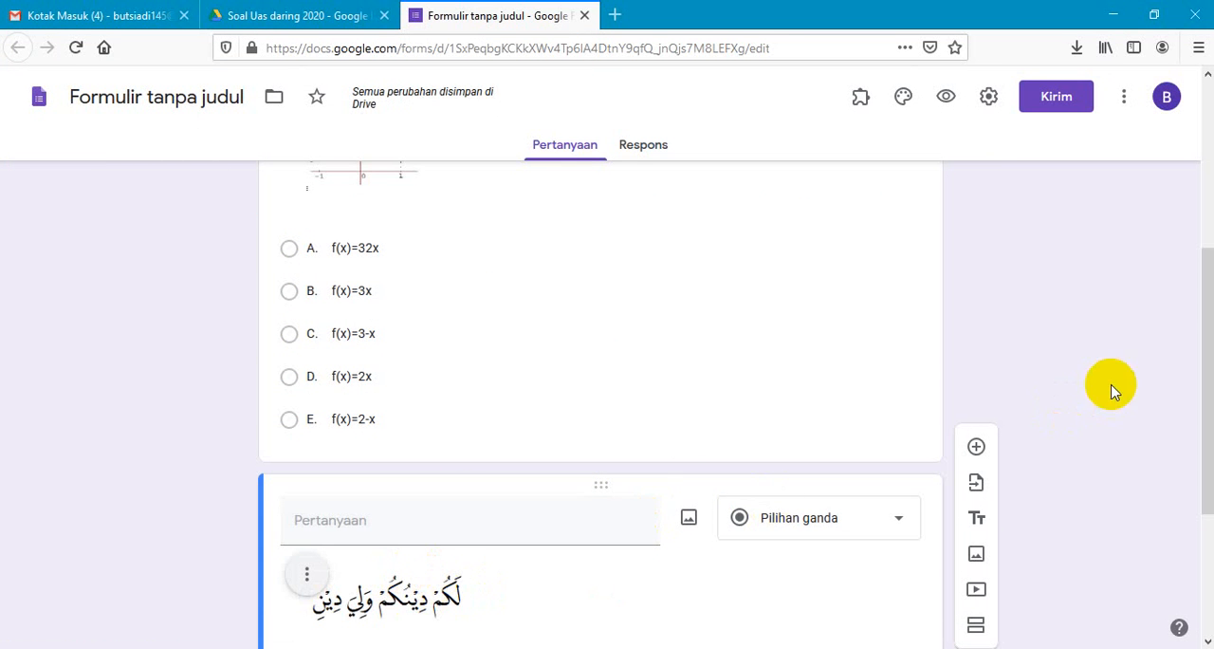
- Copy the sentence "ayat di atas berarti ..." from the Word document into the question text above the verse image
{"action": "left_click_drag", "start_coordinate": [1207, 358], "coordinate": [1207, 446]}
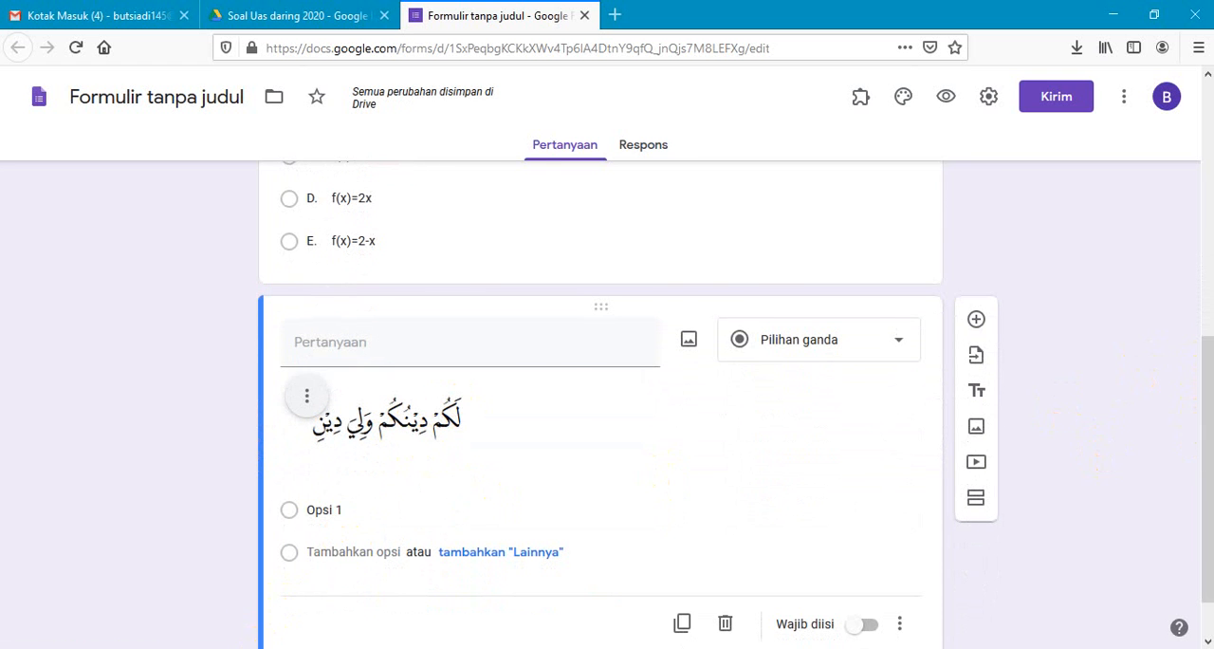
{"action": "left_click", "coordinate": [249, 648]}
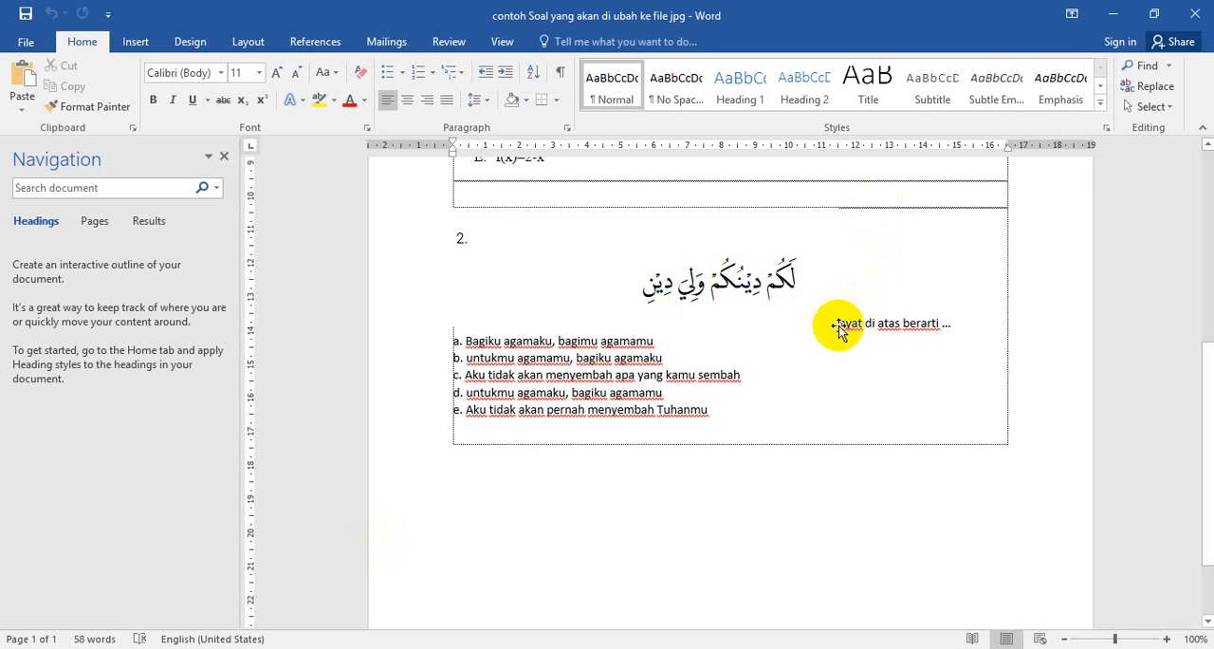
{"action": "left_click_drag", "start_coordinate": [843, 325], "coordinate": [948, 325]}
{"action": "key", "text": "ctrl+c"}
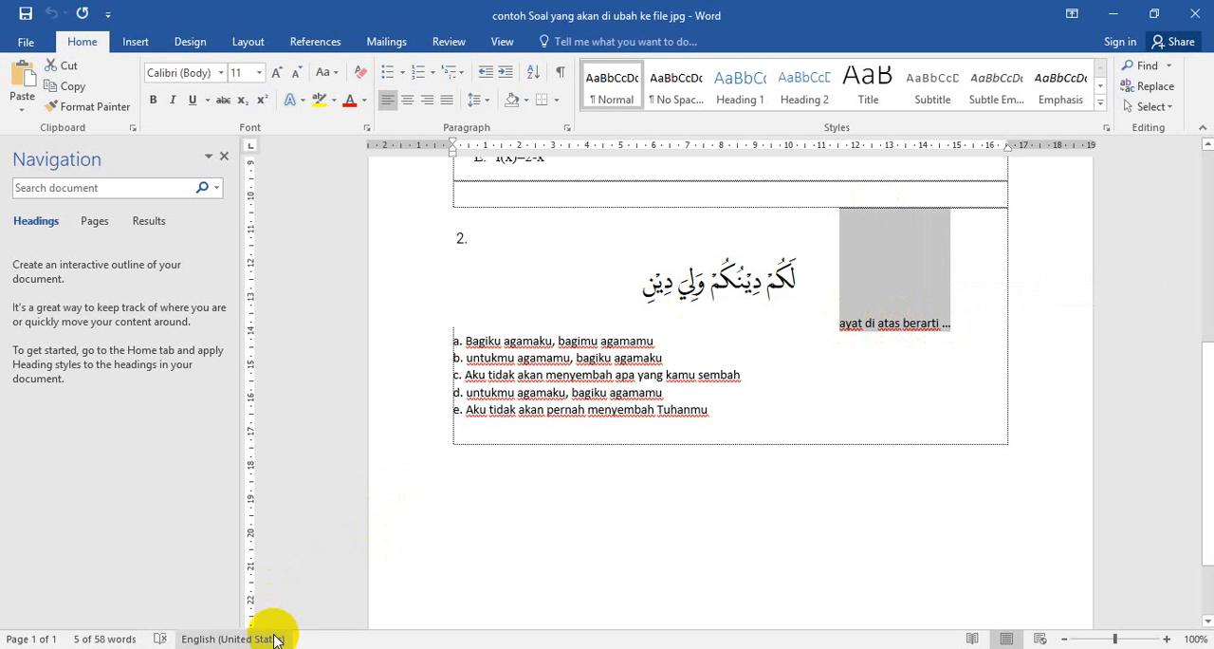
{"action": "left_click", "coordinate": [196, 648]}
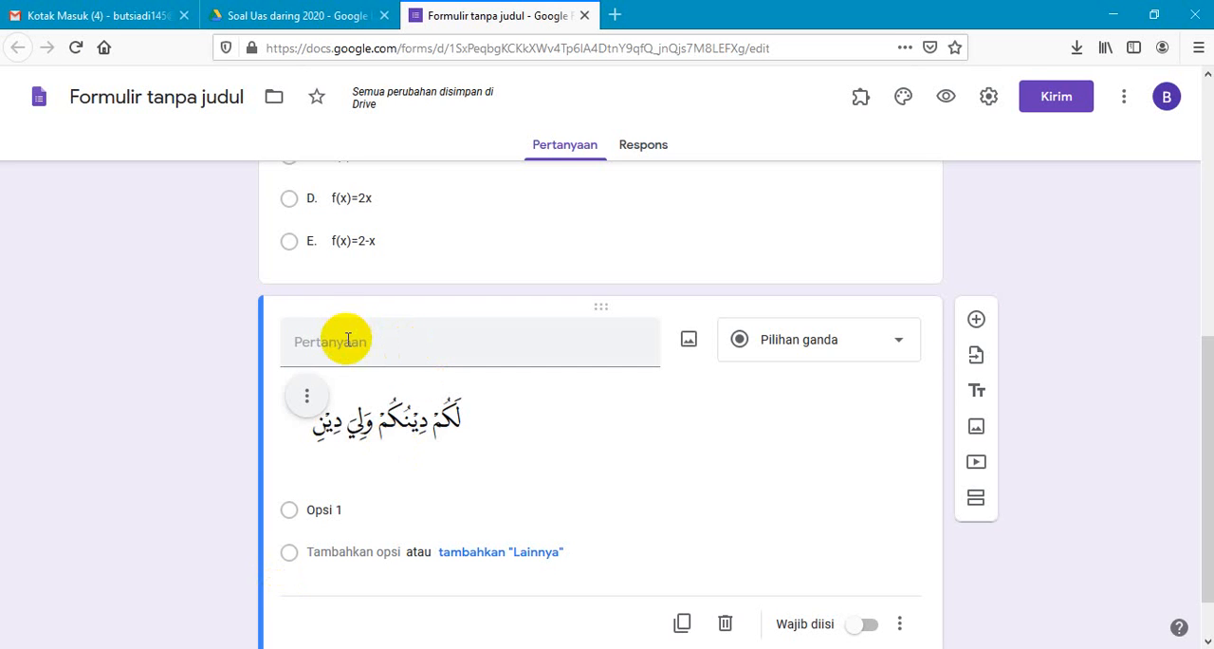
{"action": "left_click", "coordinate": [345, 347]}
{"action": "key", "text": "ctrl+v"}
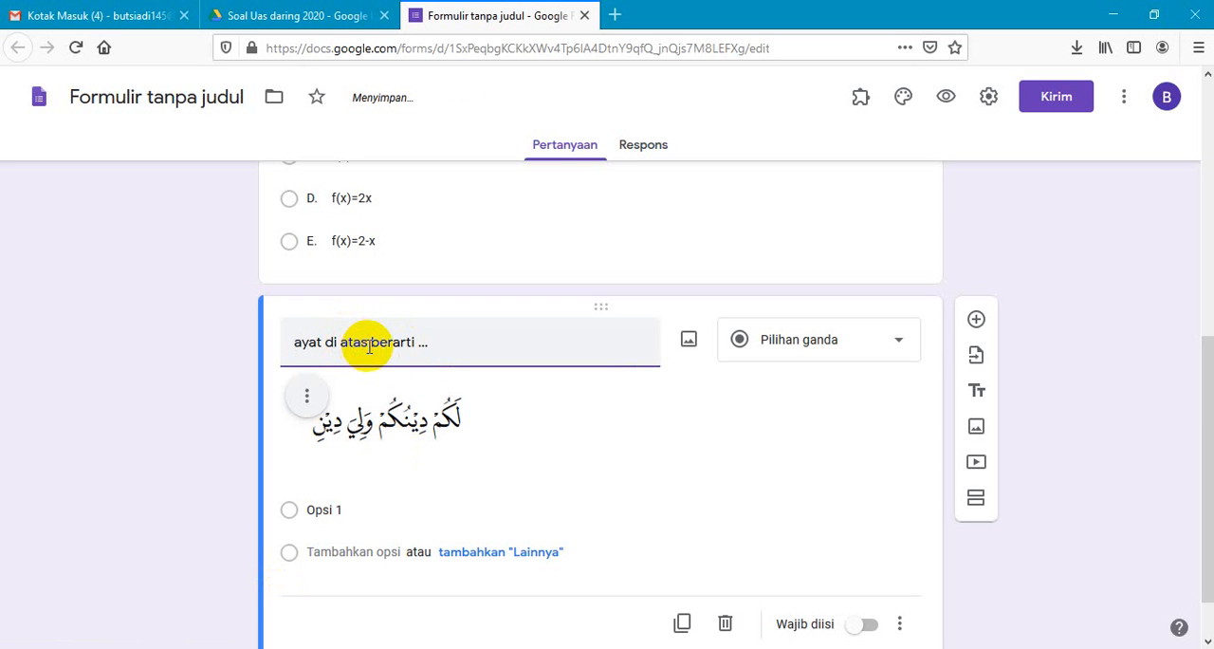
- Replace the word "atas" with "bawah" in the question text of the verse question
{"action": "key", "text": "BackSpace"}
{"action": "key", "text": "BackSpace"}
{"action": "key", "text": "BackSpace"}
{"action": "key", "text": "BackSpace"}
{"action": "type", "text": "bawah"}
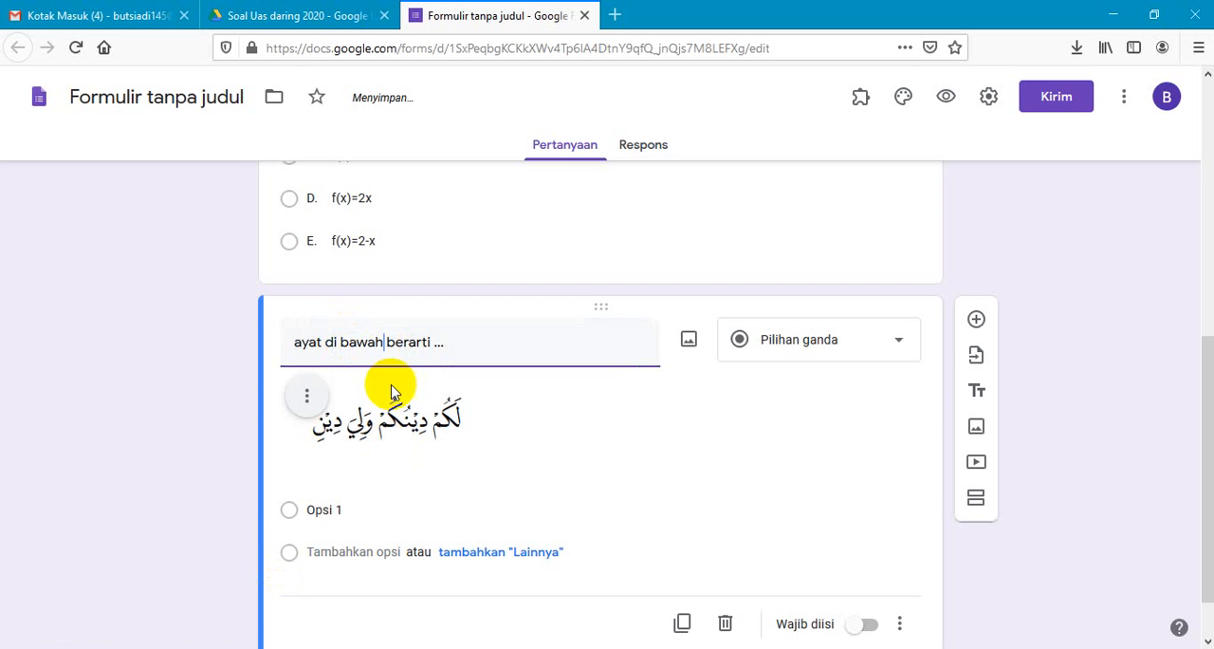
- Copy the verse question's answer choices from Word into its options, starting at Opsi 1 and leaving out the first letter label "a."
{"action": "left_click", "coordinate": [318, 510]}
{"action": "key", "text": "alt+Tab"}
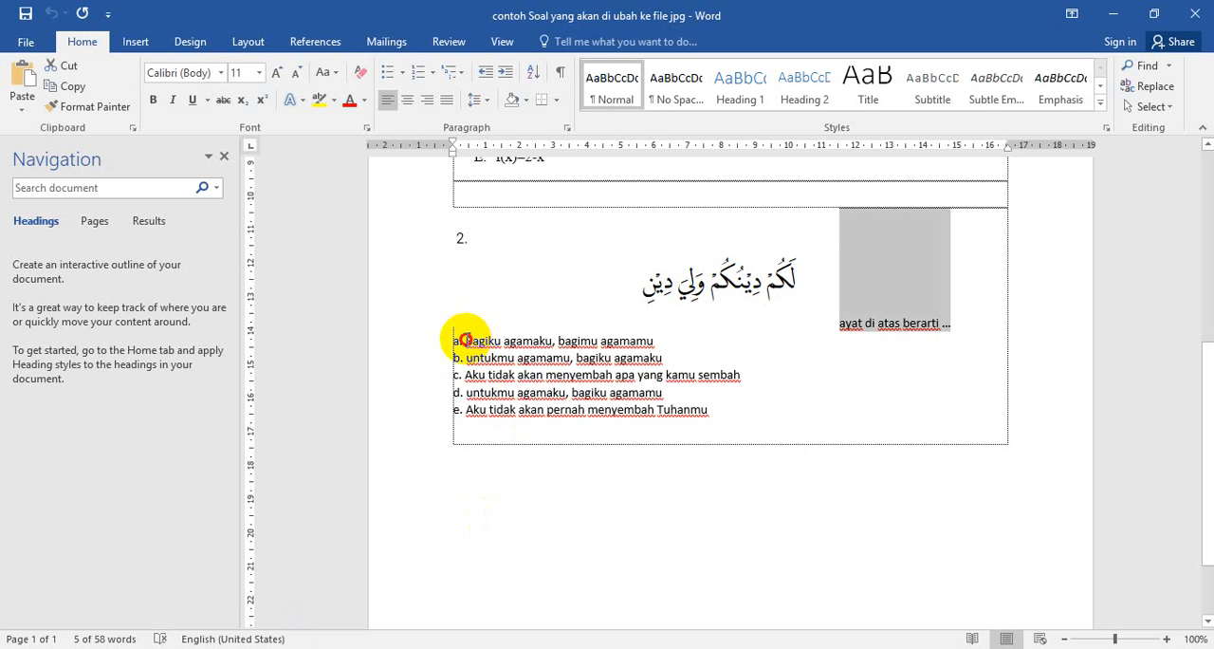
{"action": "left_click_drag", "start_coordinate": [467, 337], "coordinate": [750, 407]}
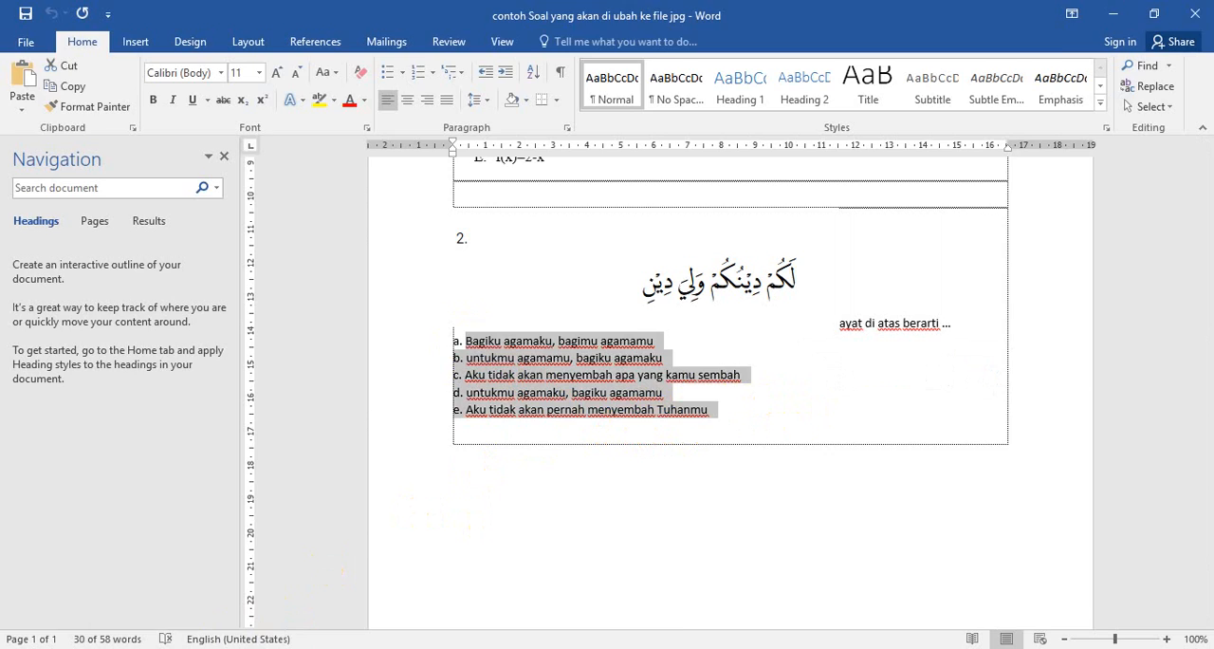
{"action": "left_click", "coordinate": [198, 648]}
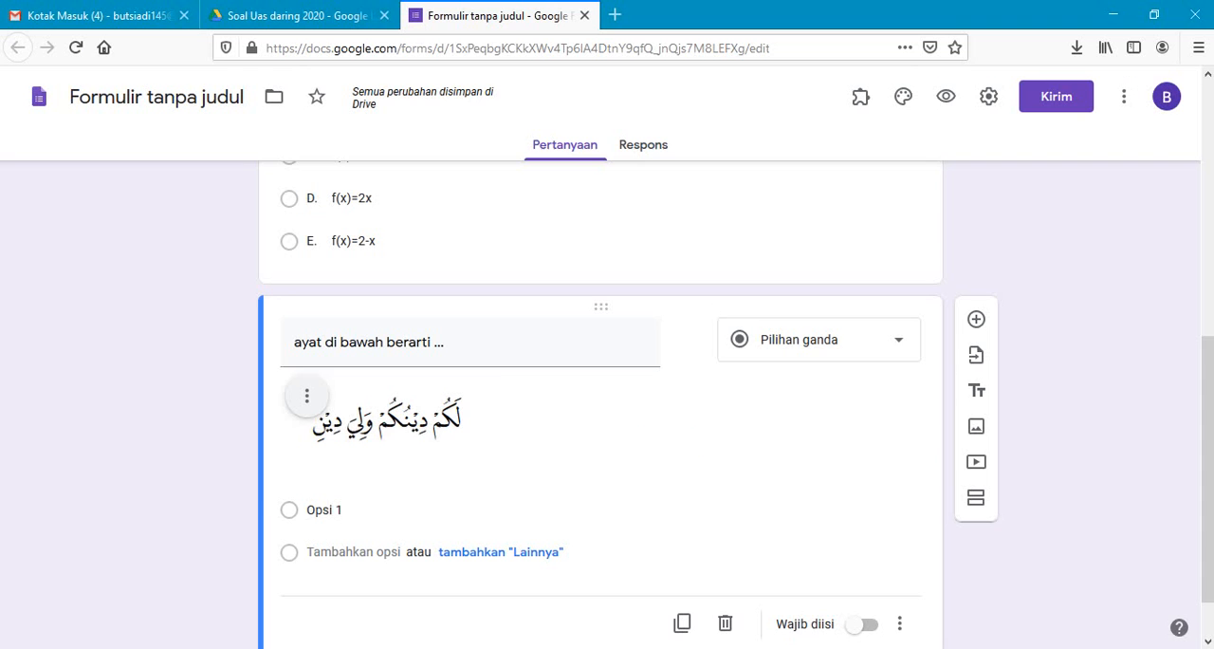
{"action": "left_click", "coordinate": [319, 510]}
{"action": "type", "text": "Bagiku agamaku, bagimu agamamu b. untukmu agamamu, bagiku agamaku c. Aku tidak akan menyembah apa yang kamu sembah d. untukmu agamamu, bagiku agamaku e. Aku tidak akan pernah menyembah Tuhanmu"}
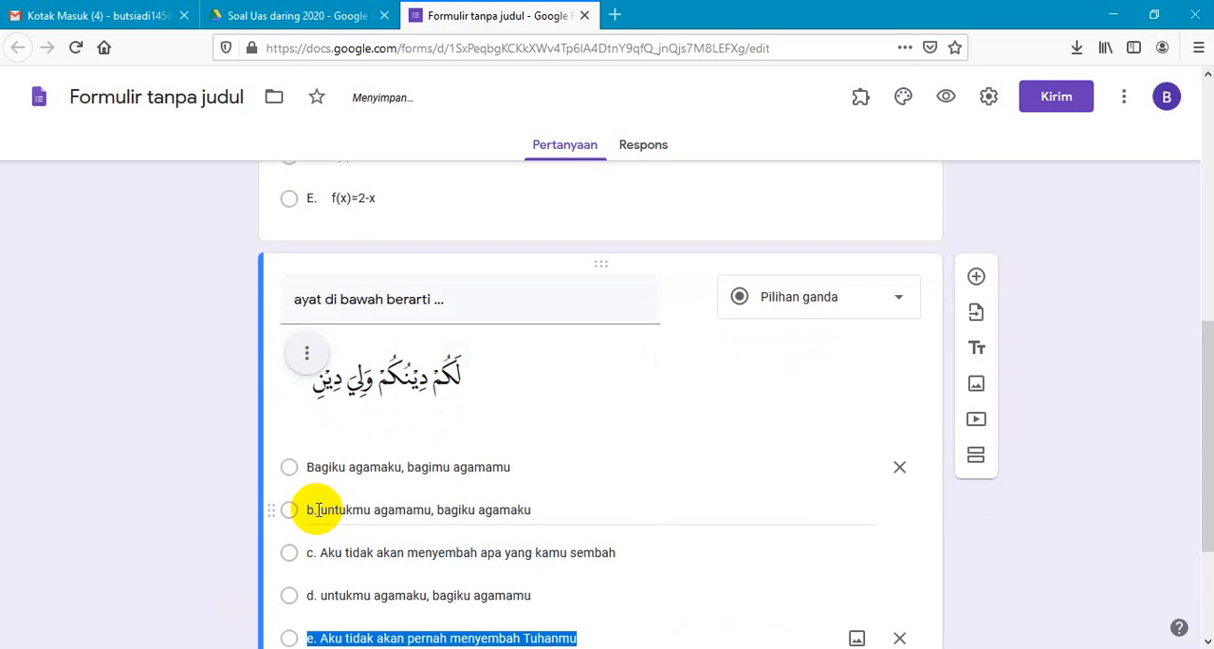
- Clear the text of option b, then undo the pasted choices below the first option
{"action": "left_click", "coordinate": [311, 467]}
{"action": "left_click", "coordinate": [320, 509]}
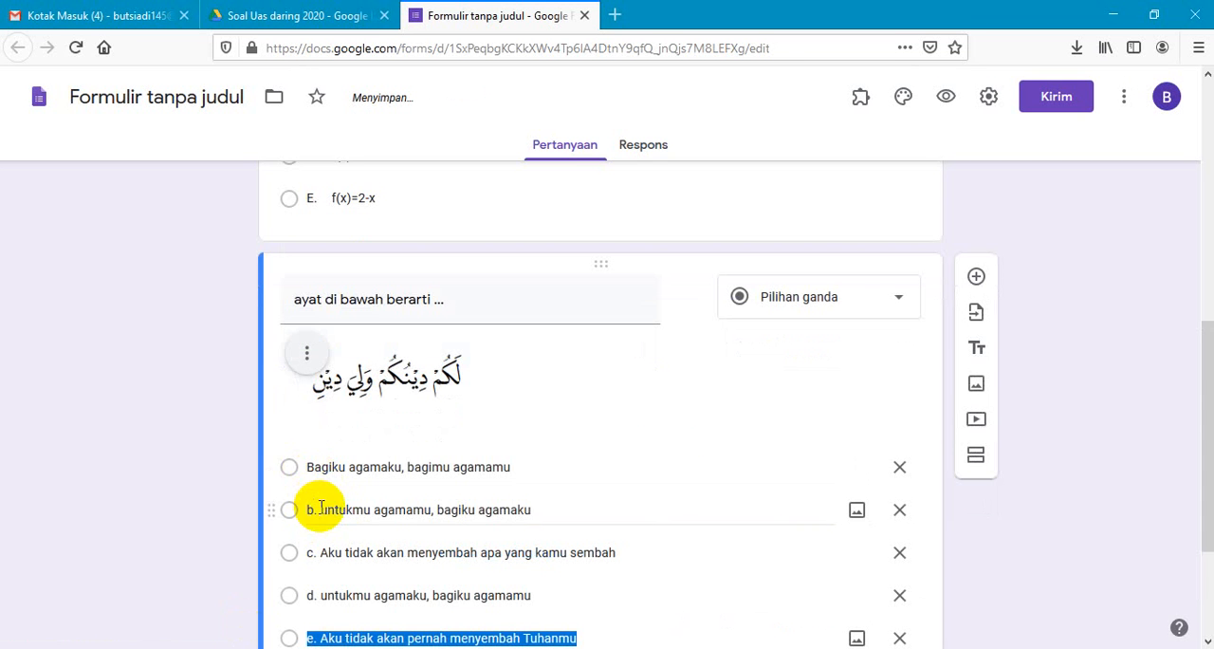
{"action": "key", "text": "ctrl+a"}
{"action": "key", "text": "BackSpace"}
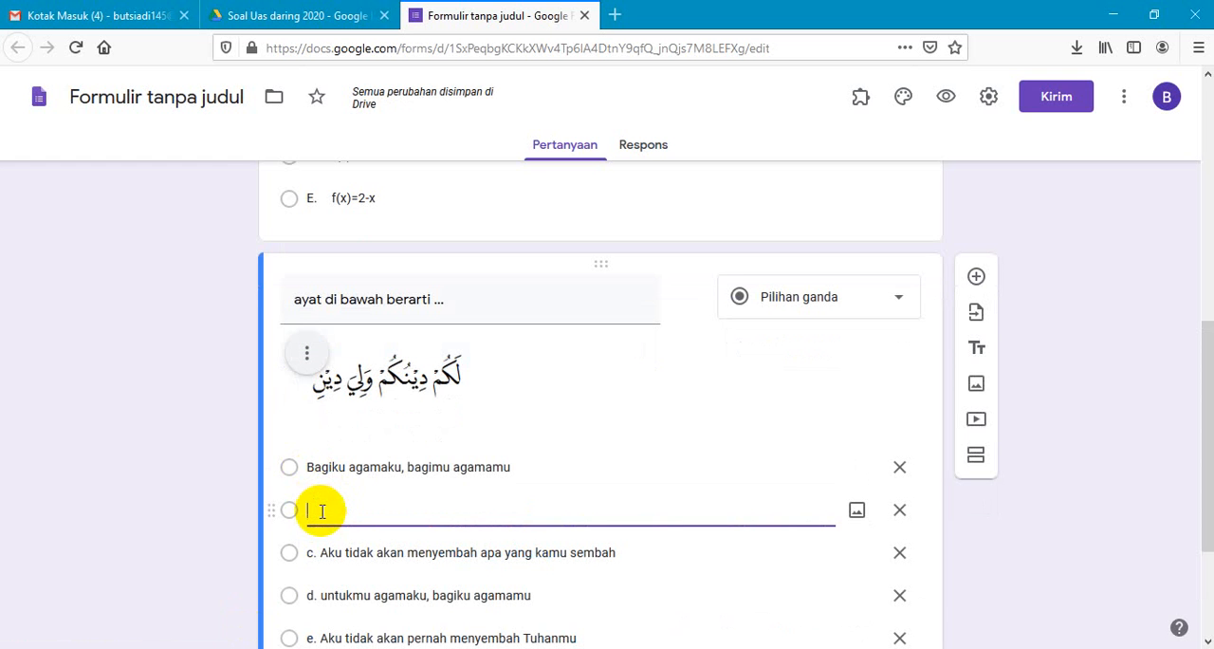
{"action": "key", "text": "ctrl+z"}
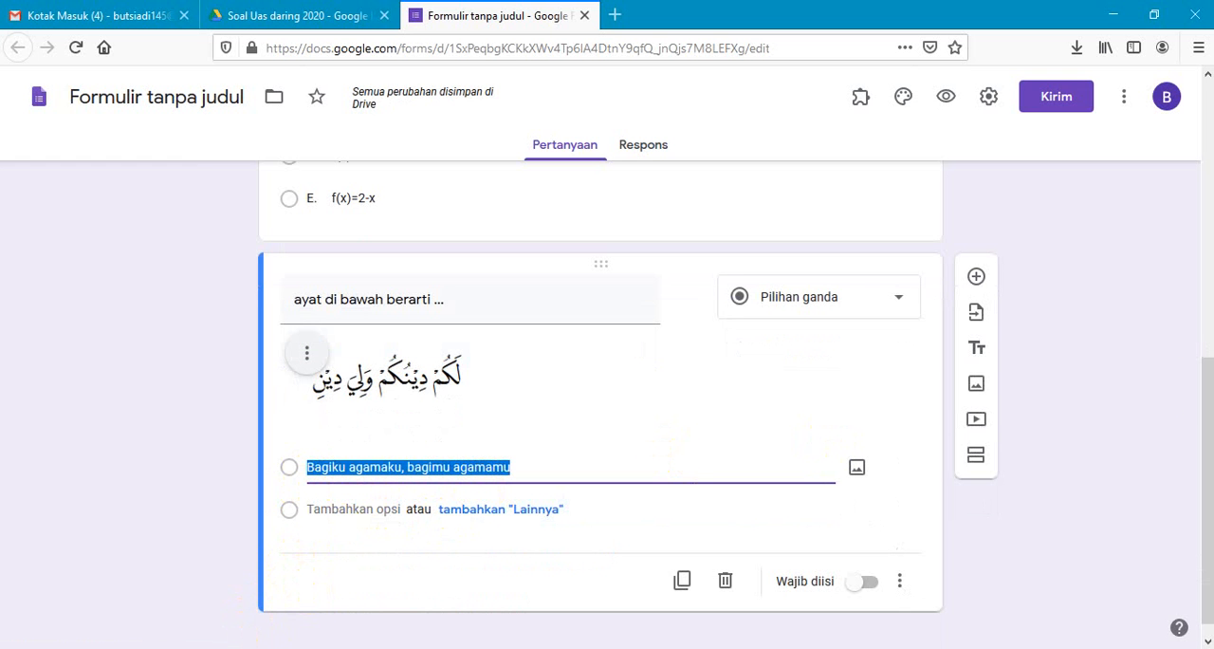
- Replace the first option's text with answer choices a to e copied from Word, including the label "a."
{"action": "left_click_drag", "start_coordinate": [1209, 387], "coordinate": [1212, 433]}
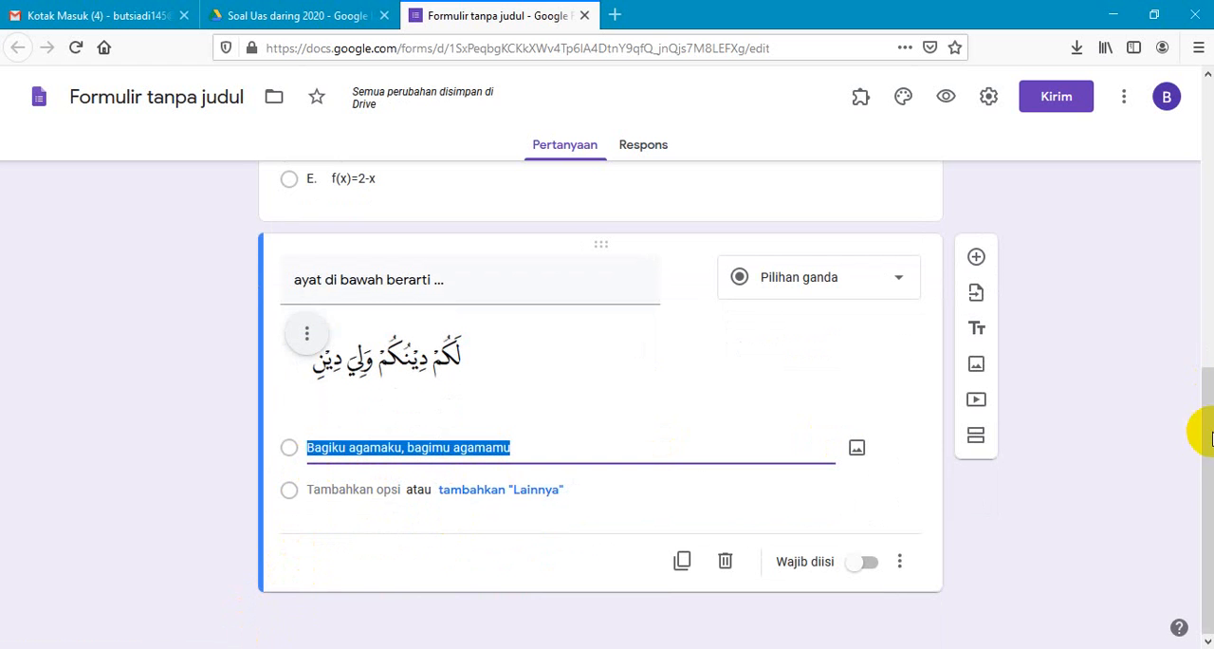
{"action": "key", "text": "alt+Tab"}
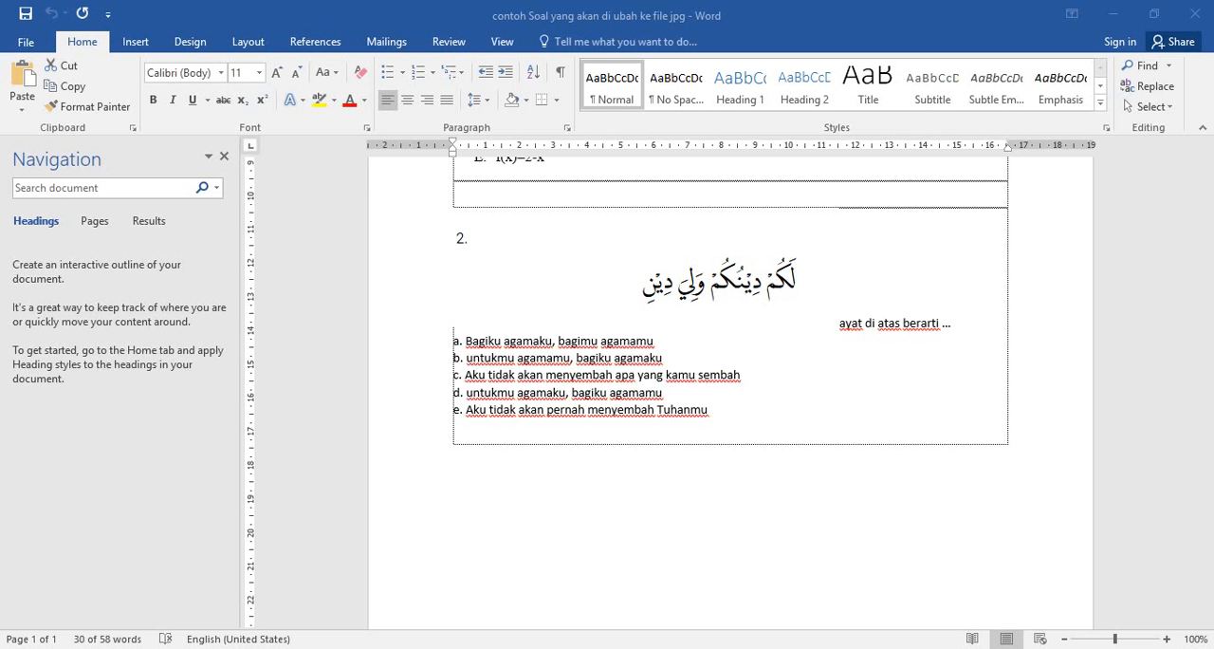
{"action": "left_click", "coordinate": [452, 339]}
{"action": "left_click_drag", "start_coordinate": [452, 339], "coordinate": [709, 416]}
{"action": "key", "text": "ctrl+c"}
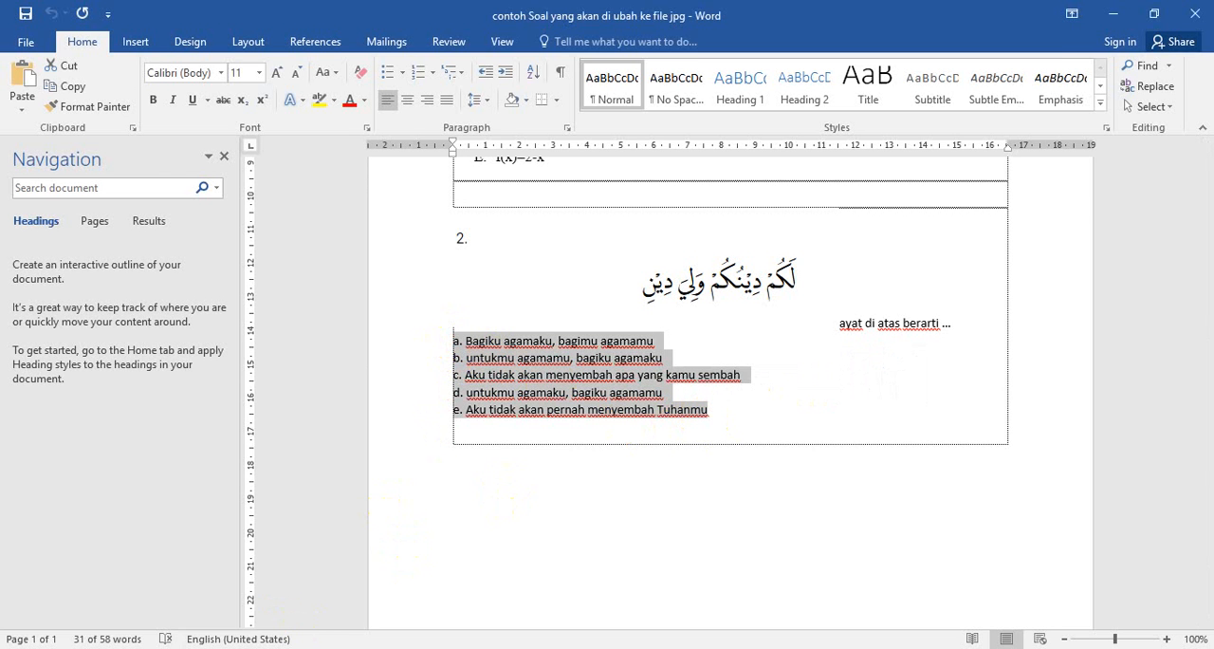
{"action": "left_click", "coordinate": [384, 648]}
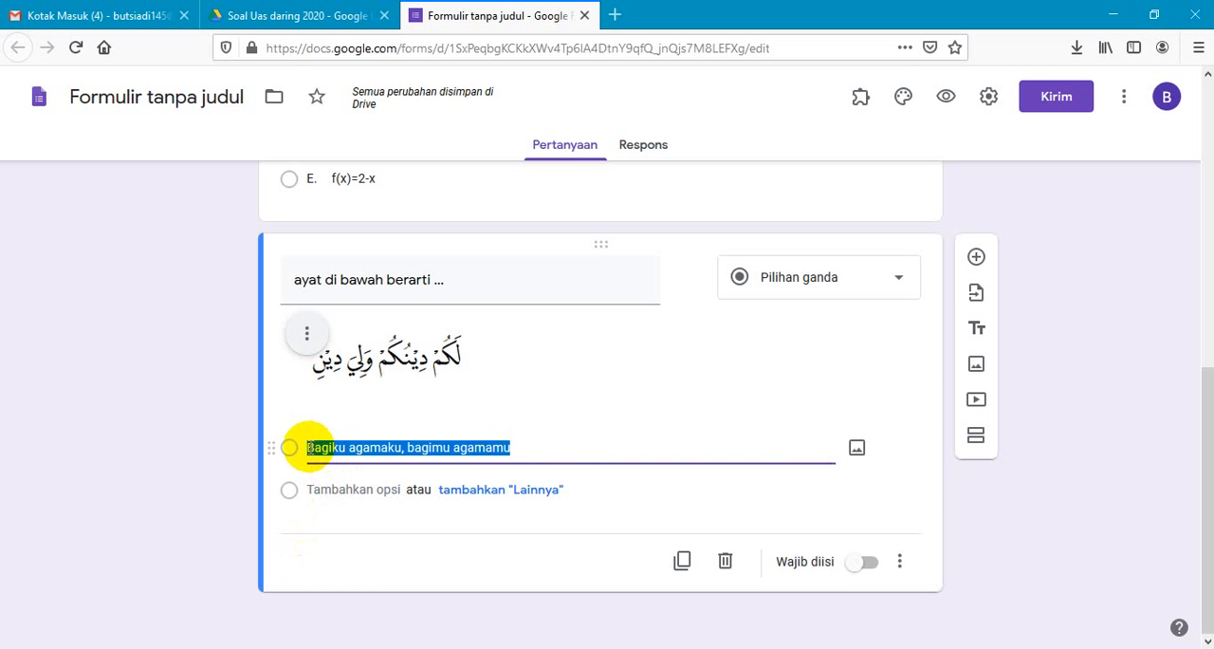
{"action": "left_click", "coordinate": [308, 447]}
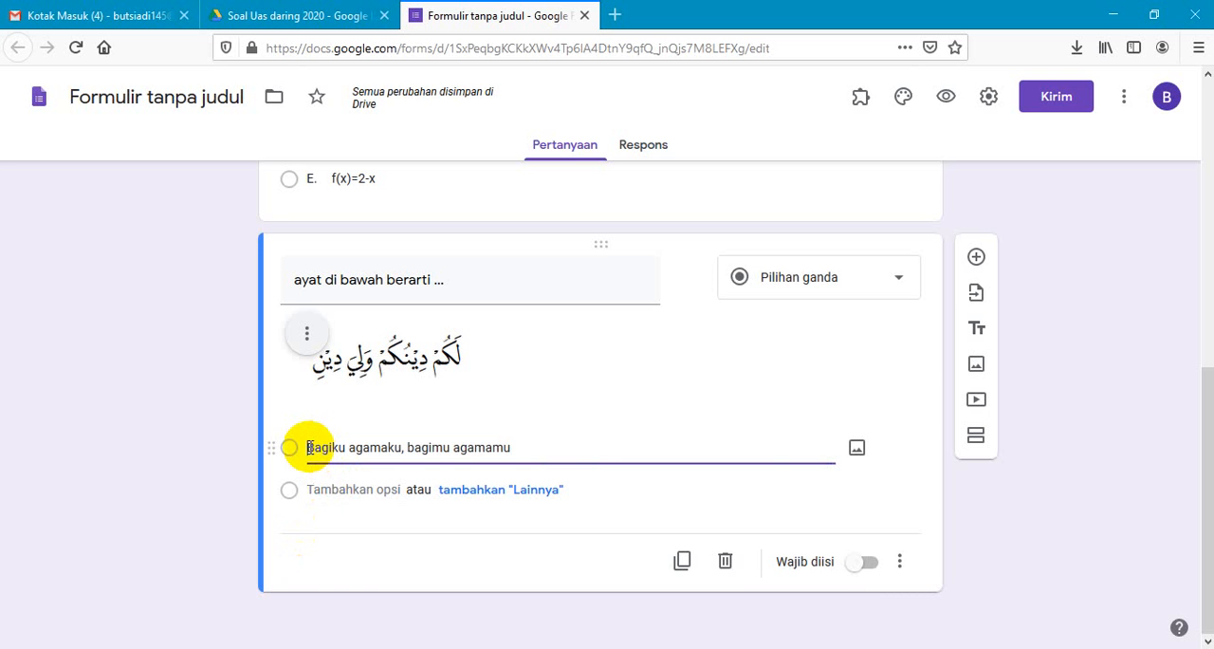
{"action": "key", "text": "Delete"}
{"action": "key", "text": "Delete"}
{"action": "key", "text": "Delete"}
{"action": "key", "text": "Delete"}
{"action": "key", "text": "Delete"}
{"action": "key", "text": "Delete"}
{"action": "key", "text": "Delete"}
{"action": "key", "text": "Delete"}
{"action": "key", "text": "Delete"}
{"action": "key", "text": "Delete"}
{"action": "key", "text": "Delete"}
{"action": "key", "text": "Delete"}
{"action": "key", "text": "Delete"}
{"action": "key", "text": "Delete"}
{"action": "key", "text": "Delete"}
{"action": "key", "text": "Delete"}
{"action": "key", "text": "Delete"}
{"action": "key", "text": "Delete"}
{"action": "key", "text": "Delete"}
{"action": "key", "text": "Delete"}
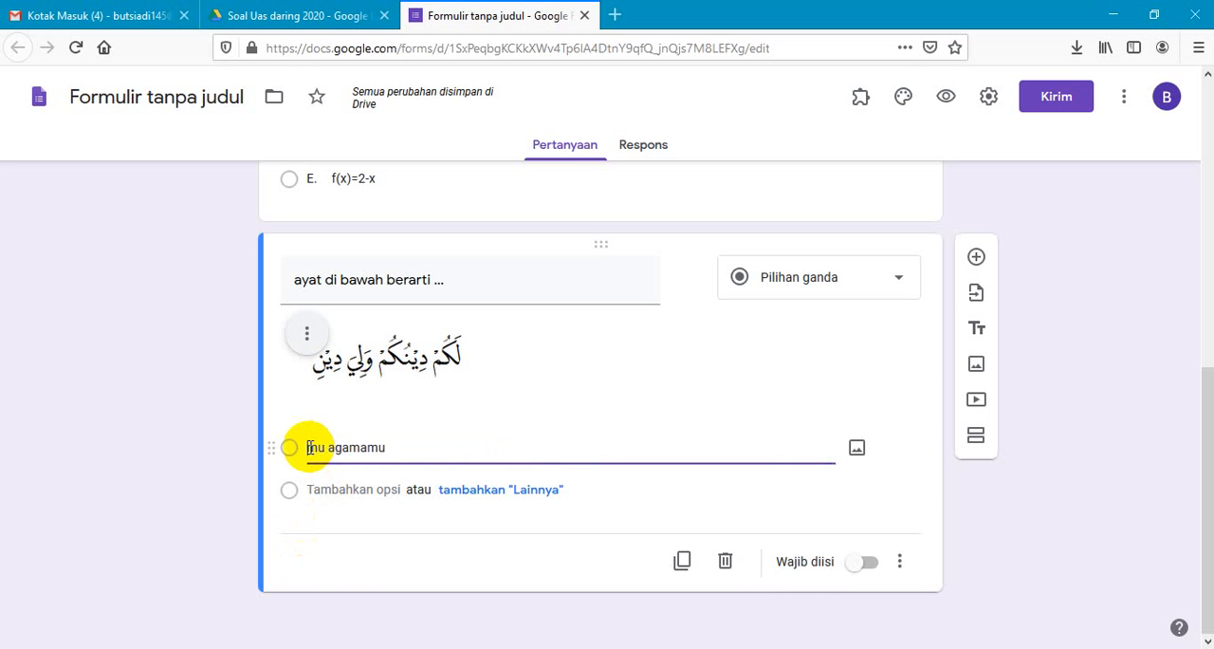
{"action": "key", "text": "ctrl+v"}
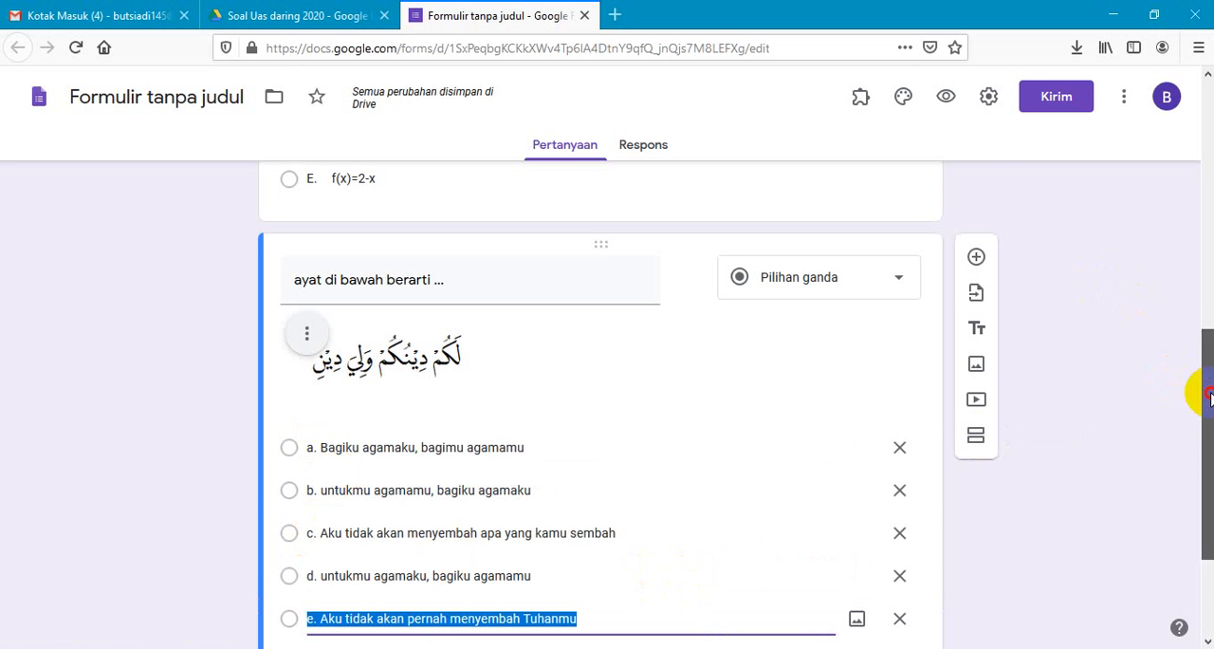
{"action": "scroll", "coordinate": [1204, 388], "scroll_direction": "down", "scroll_amount": 3}
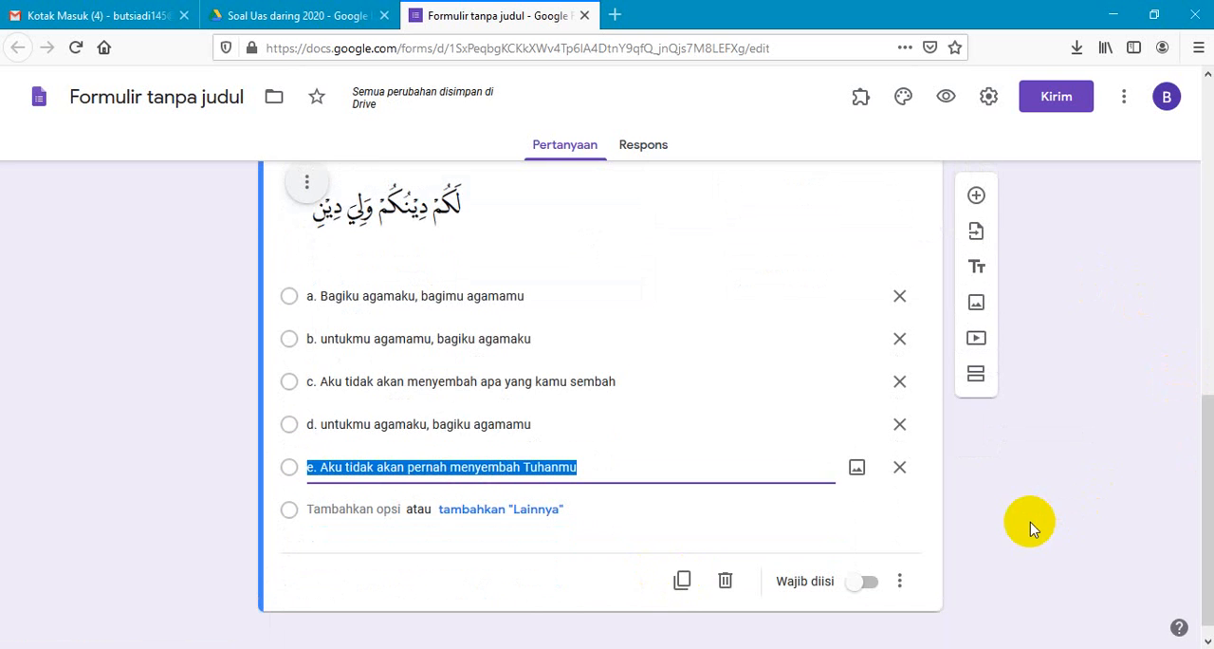